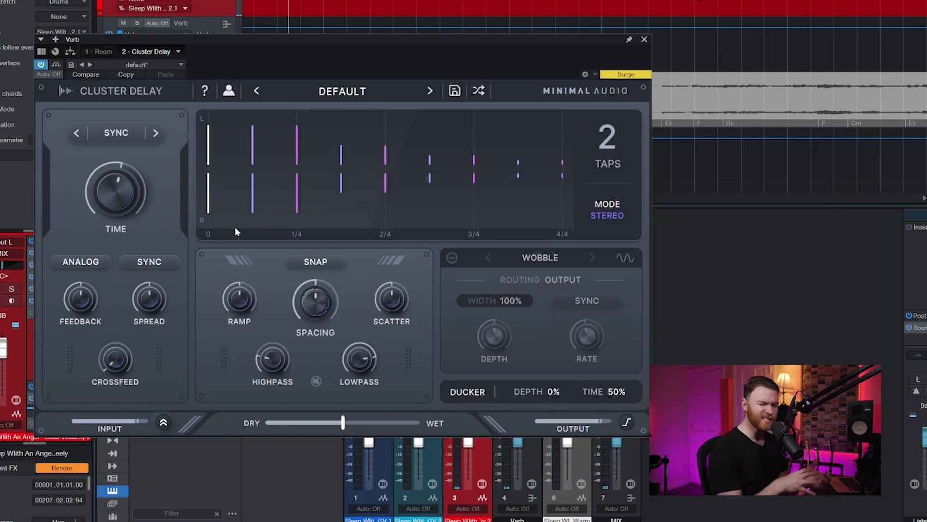
mouse_move(285, 360)
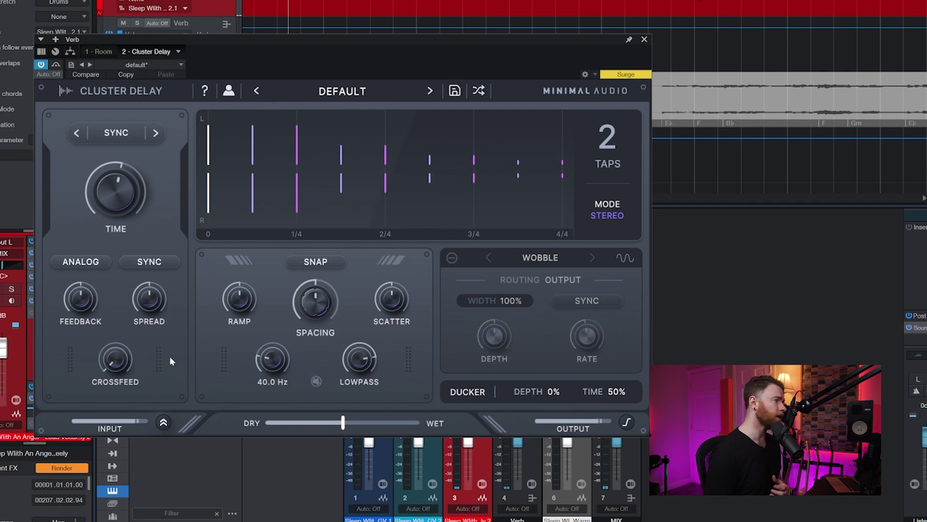
mouse_move(308, 300)
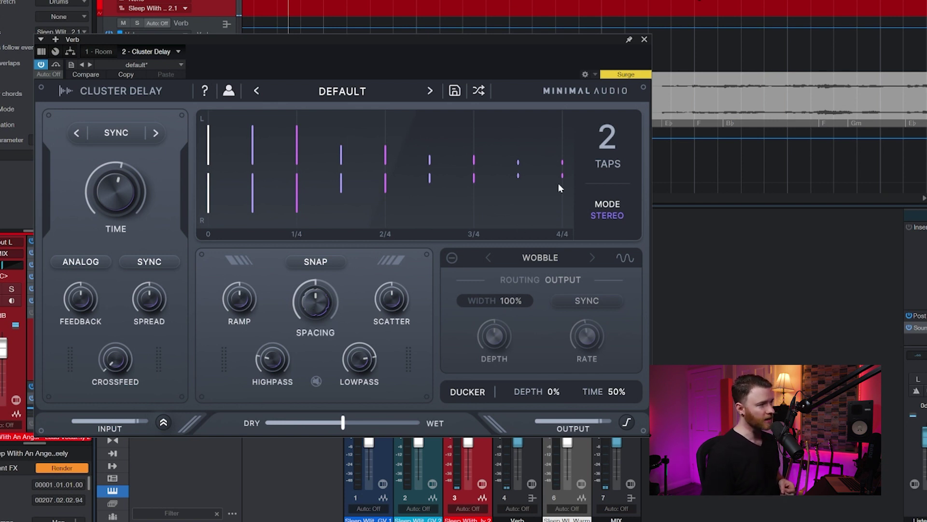
left_click(607, 140)
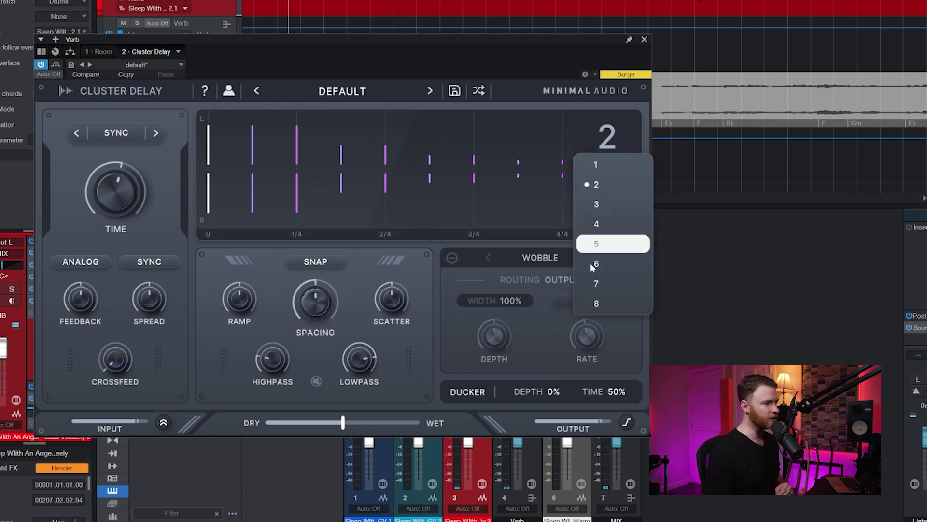
left_click(598, 244)
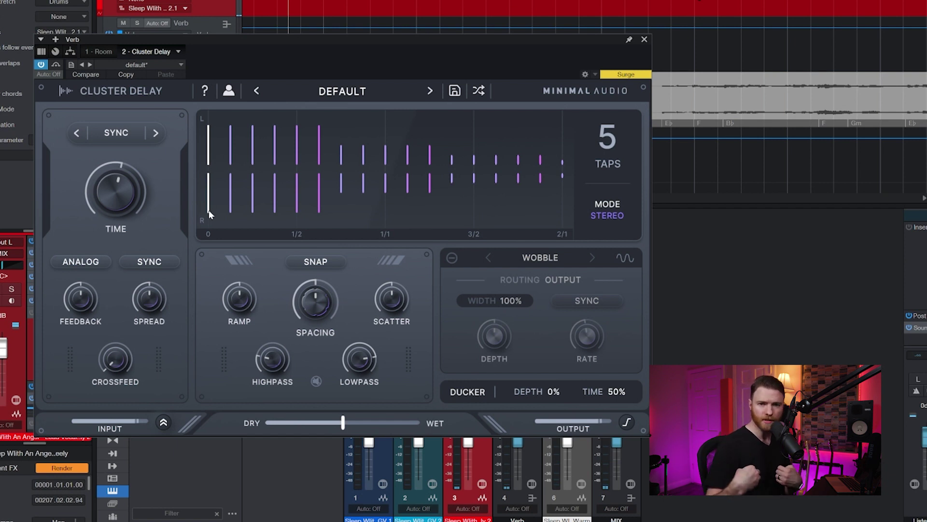
mouse_move(344, 427)
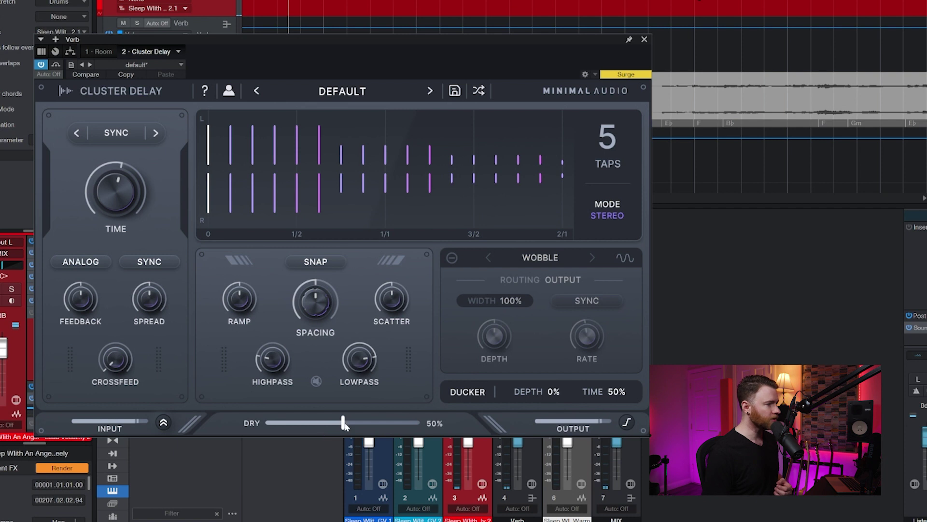
left_click_drag(340, 424, 420, 423)
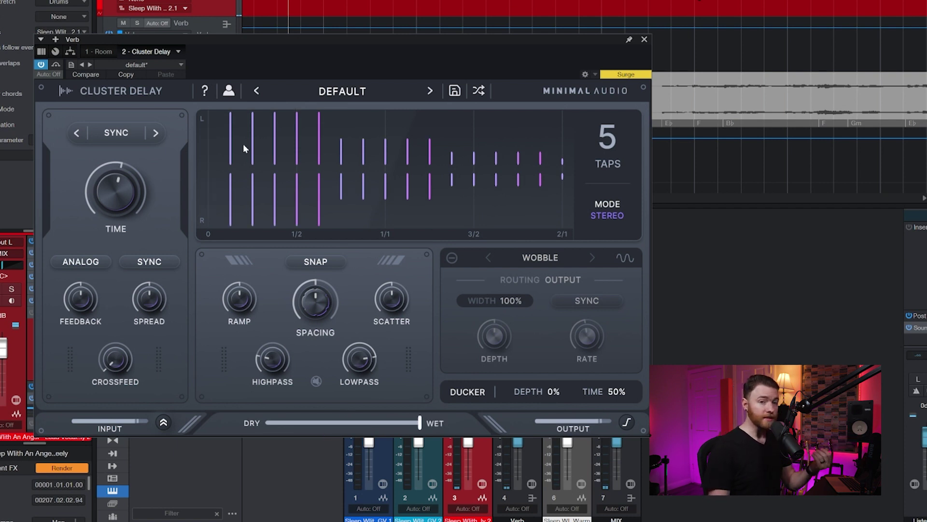
left_click(627, 147)
left_click(605, 187)
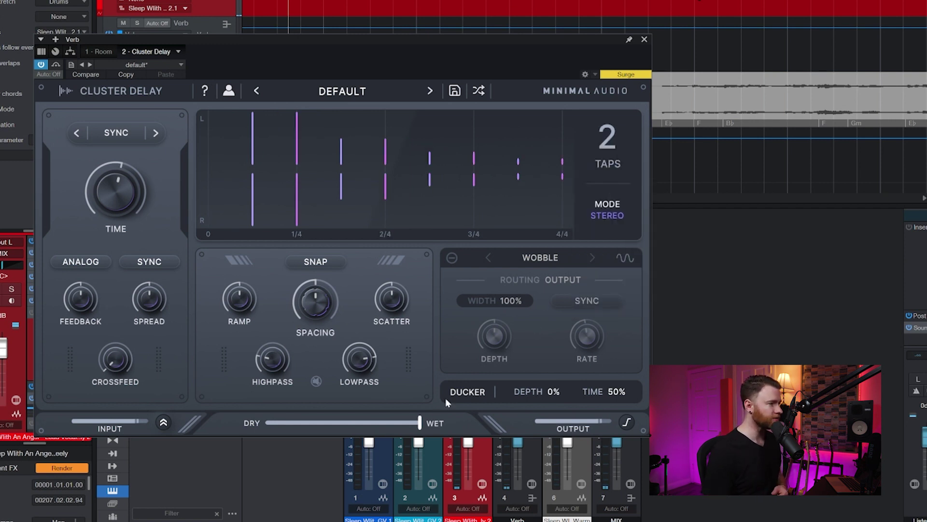
double_click(419, 423)
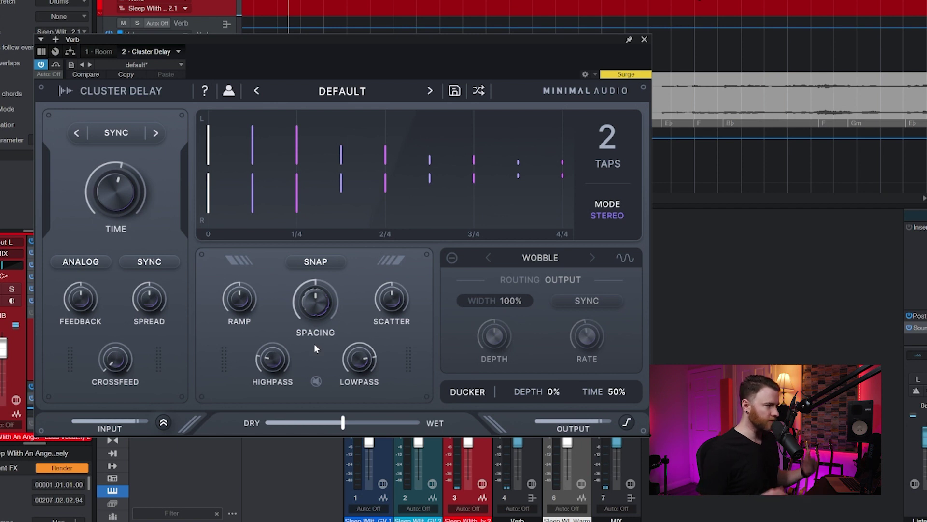
Try the Normal, free-millisecond and Triplet delay time modes, then return to Sync.
left_click(124, 135)
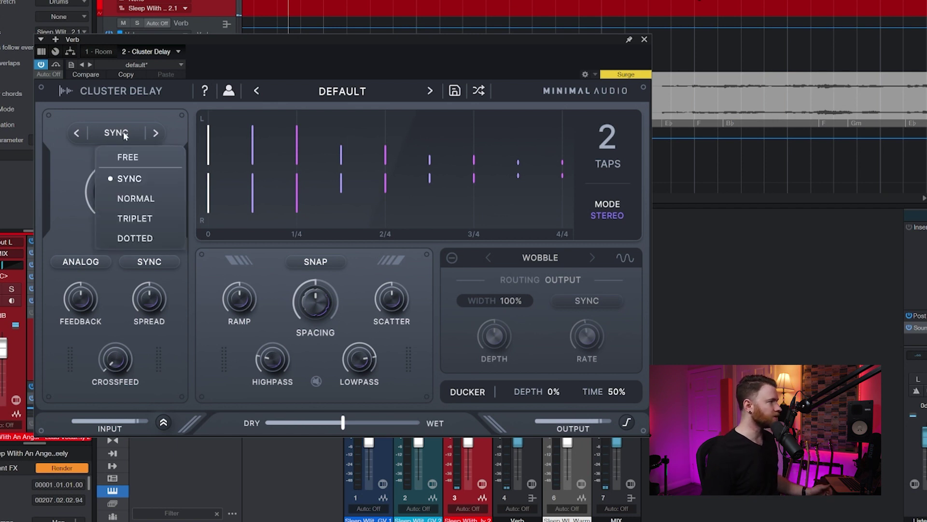
left_click(126, 198)
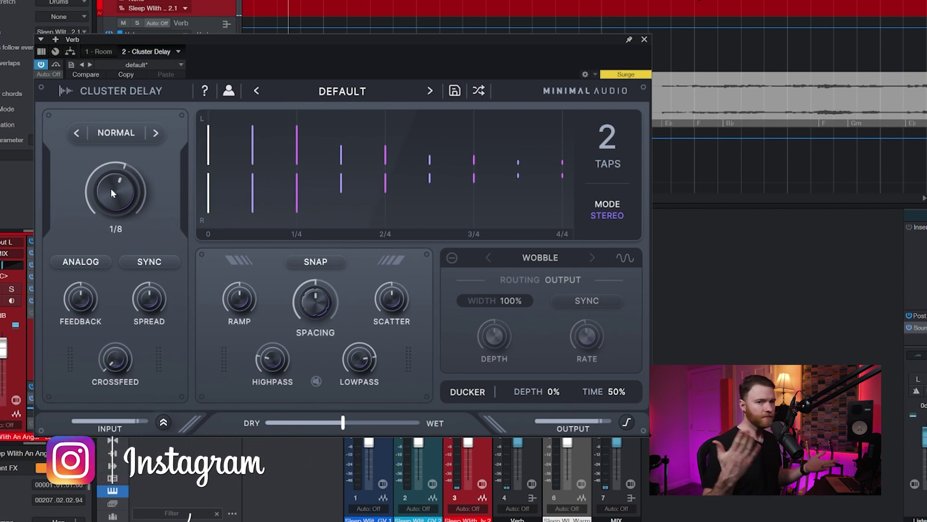
left_click(115, 132)
left_click(128, 157)
left_click(120, 135)
left_click(143, 217)
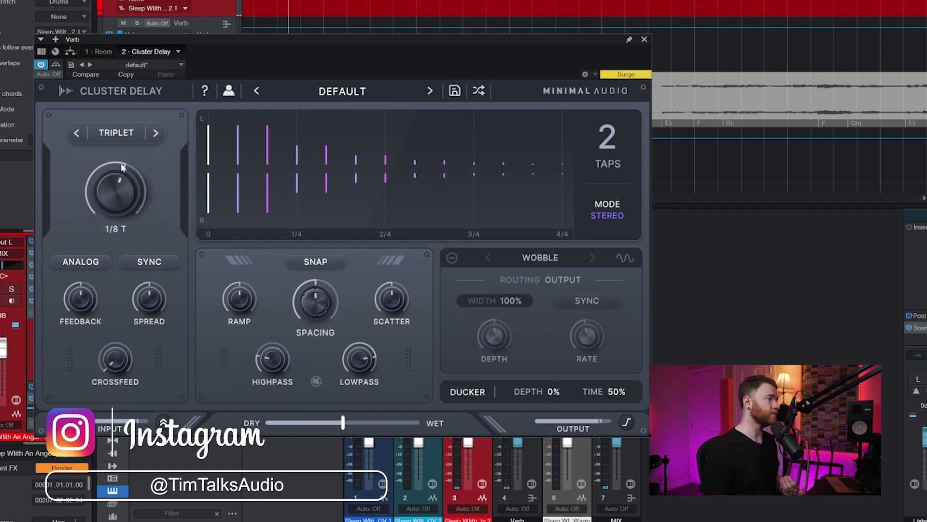
left_click(120, 140)
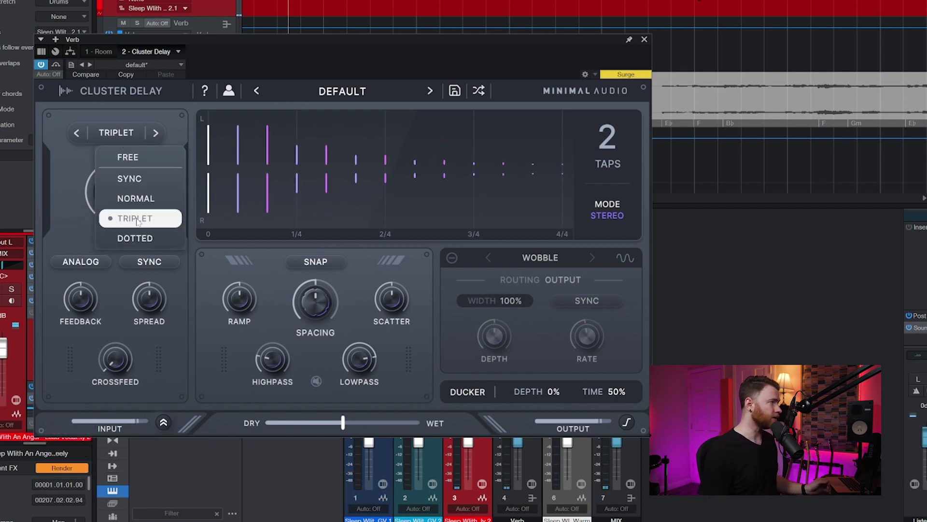
left_click(151, 178)
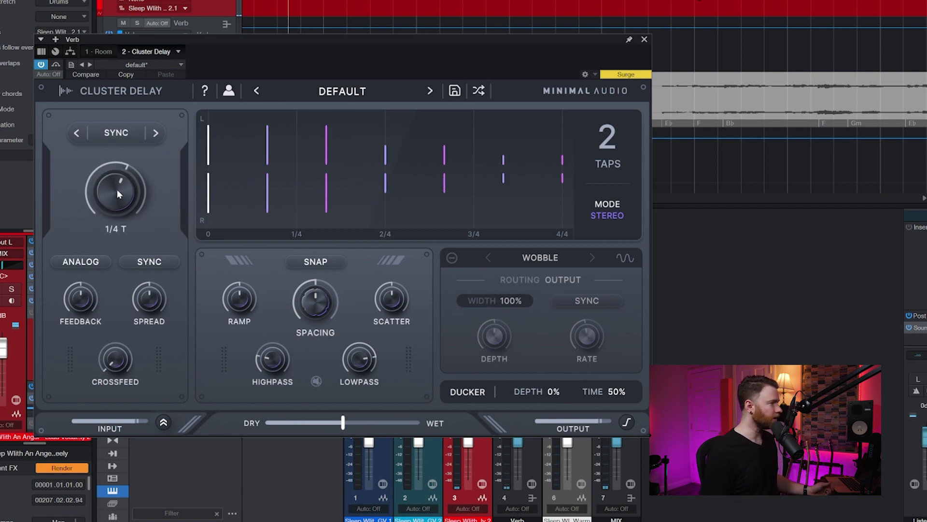
Turn the synced delay time down to 1/16, keeping the mode on Sync.
mouse_move(119, 183)
left_mouse_down()
mouse_move(120, 164)
mouse_move(109, 225)
mouse_move(135, 186)
mouse_move(144, 129)
mouse_move(129, 196)
left_mouse_up()
left_click(126, 140)
left_click(111, 197)
right_click(129, 196)
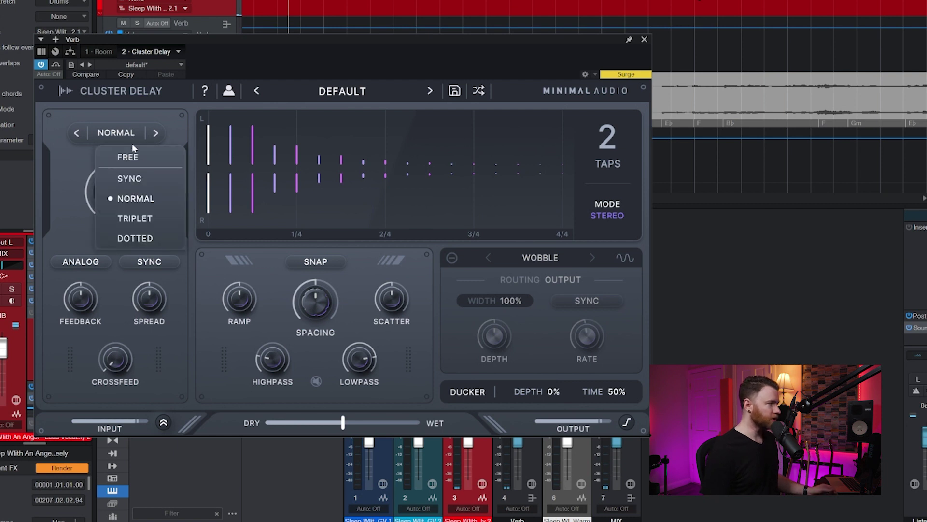
left_click(140, 179)
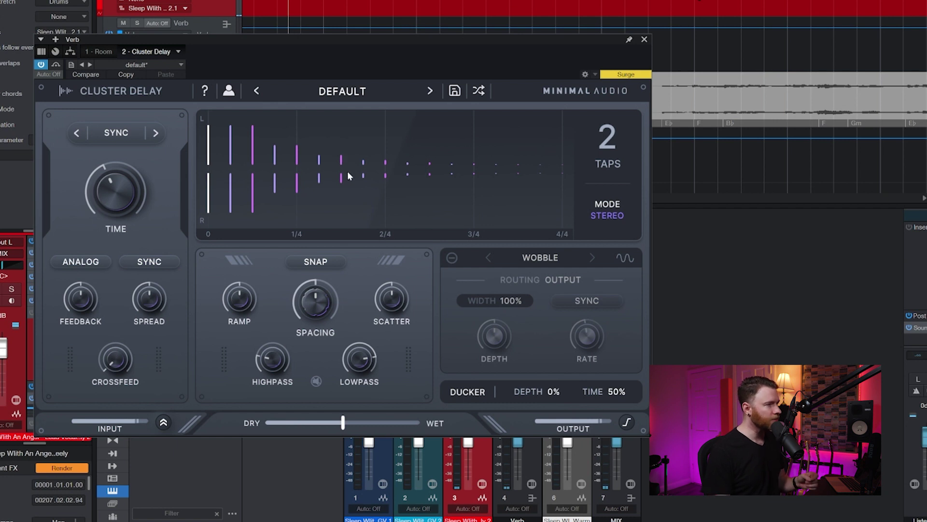
mouse_move(168, 282)
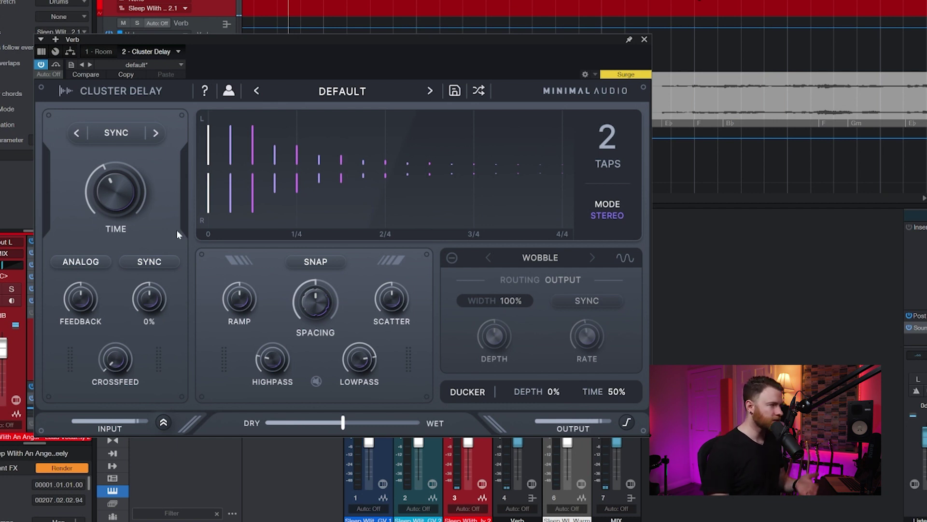
mouse_move(116, 214)
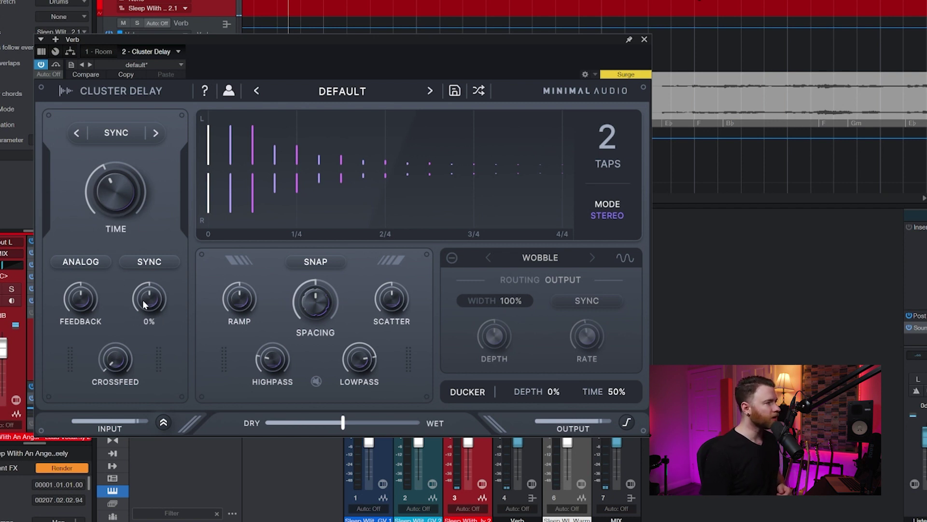
left_click_drag(143, 307, 142, 302)
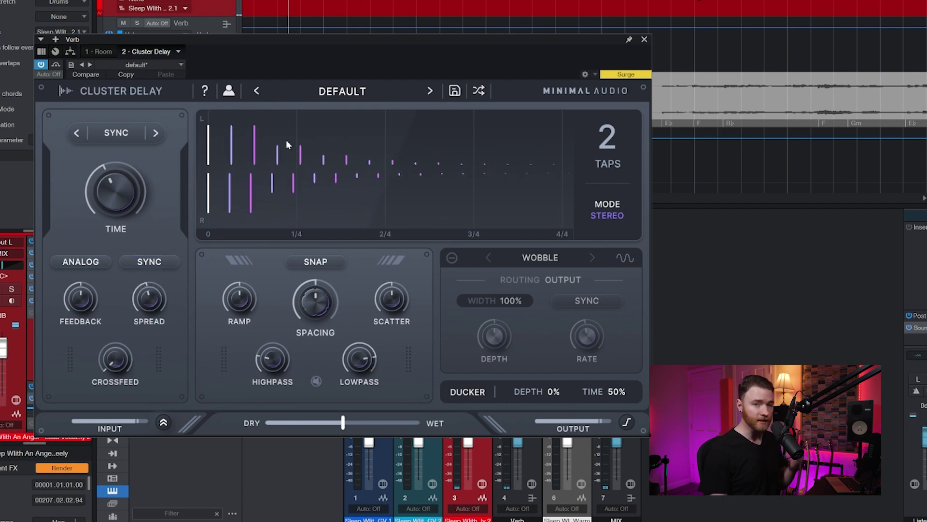
mouse_move(149, 299)
left_mouse_down()
mouse_move(140, 347)
mouse_move(149, 254)
mouse_move(148, 292)
left_mouse_up()
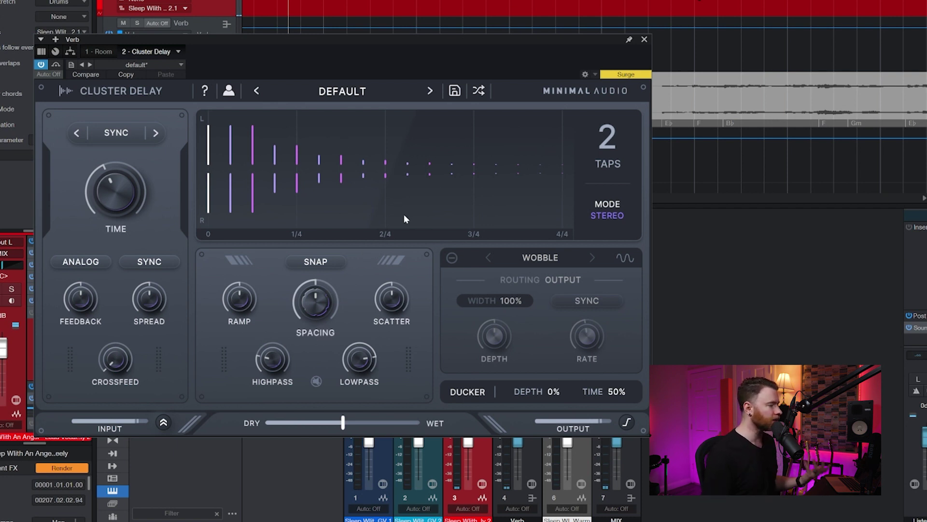
Experiment with Ramp, Spread and Spacing, leaving tap spacing pulled slightly negative.
left_click_drag(244, 290, 239, 309)
mouse_move(311, 302)
left_mouse_down()
mouse_move(308, 281)
mouse_move(302, 313)
mouse_move(306, 291)
mouse_move(312, 320)
left_mouse_up()
left_click_drag(156, 303, 156, 265)
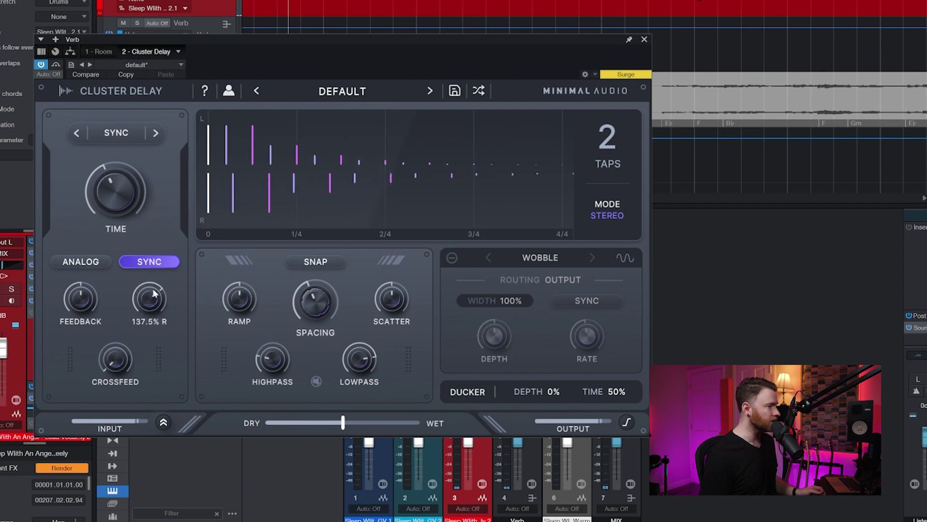
left_click_drag(153, 299, 145, 338)
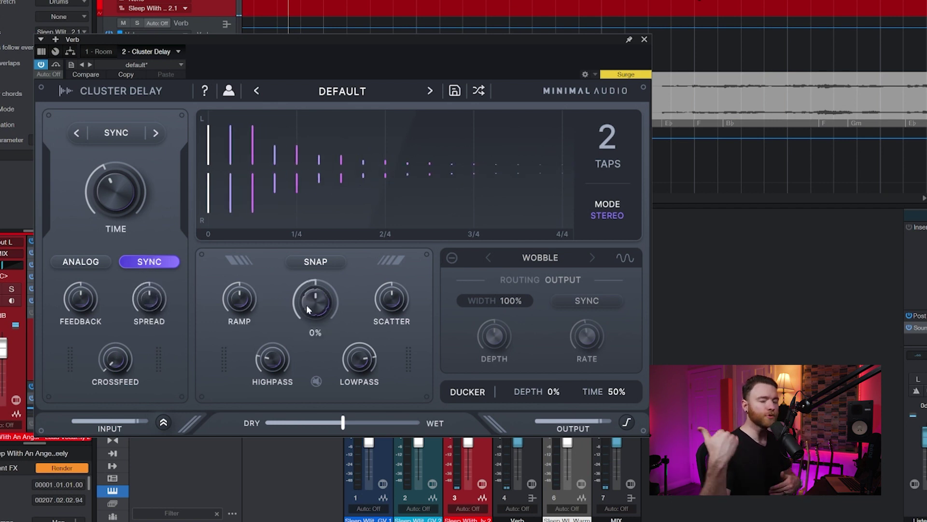
mouse_move(307, 307)
left_mouse_down()
mouse_move(309, 280)
mouse_move(307, 382)
mouse_move(301, 313)
mouse_move(320, 311)
left_mouse_up()
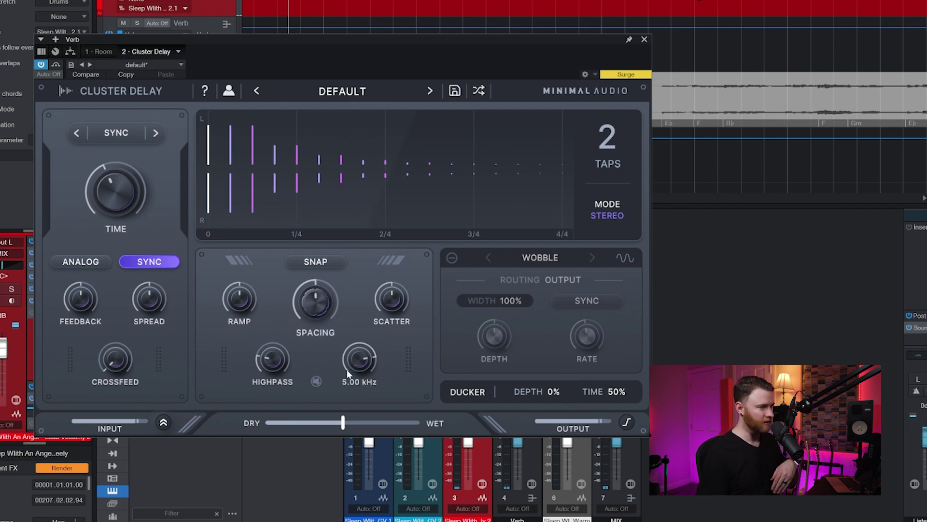
left_click_drag(394, 298, 386, 324)
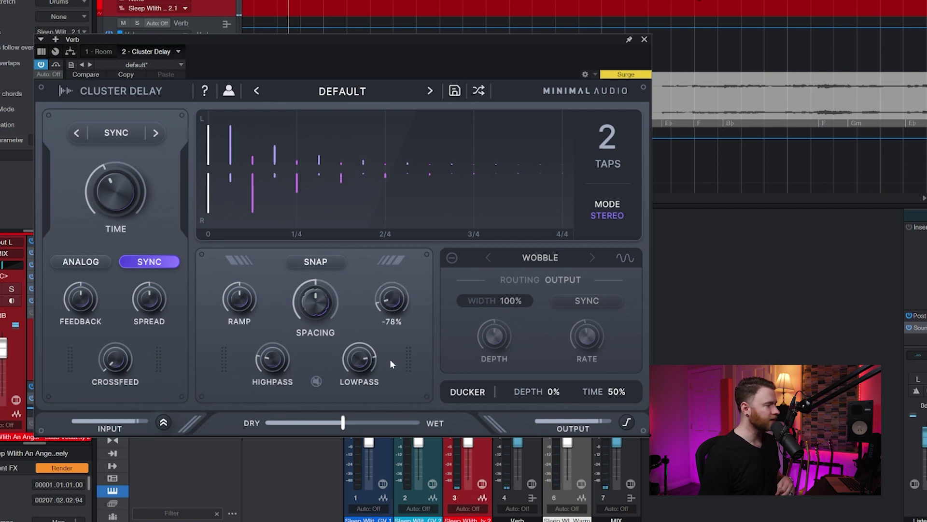
mouse_move(389, 359)
left_mouse_down()
mouse_move(393, 338)
mouse_move(390, 345)
left_mouse_up()
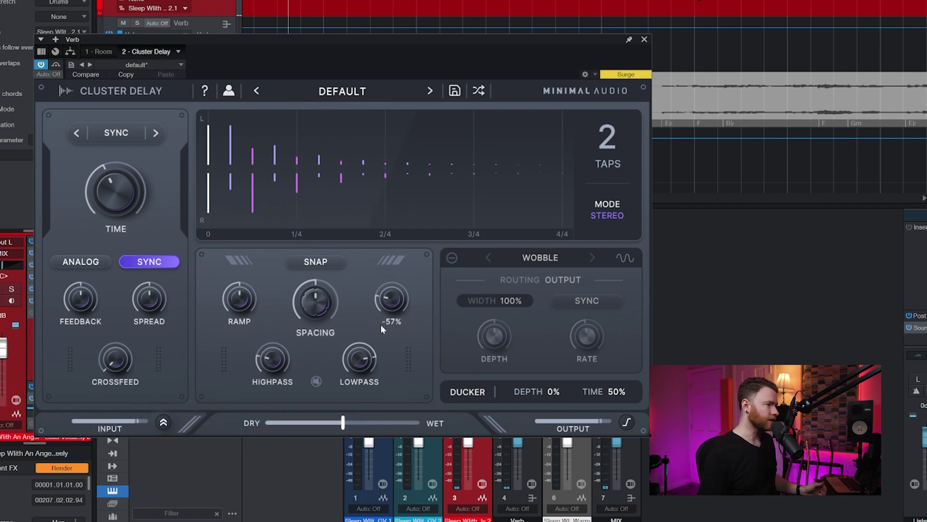
left_click_drag(391, 299, 379, 456)
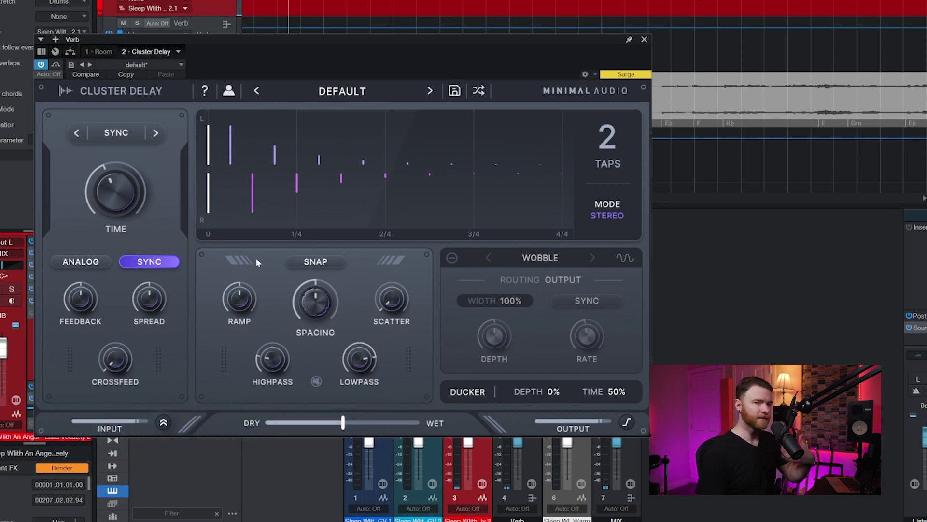
left_click_drag(391, 299, 392, 290)
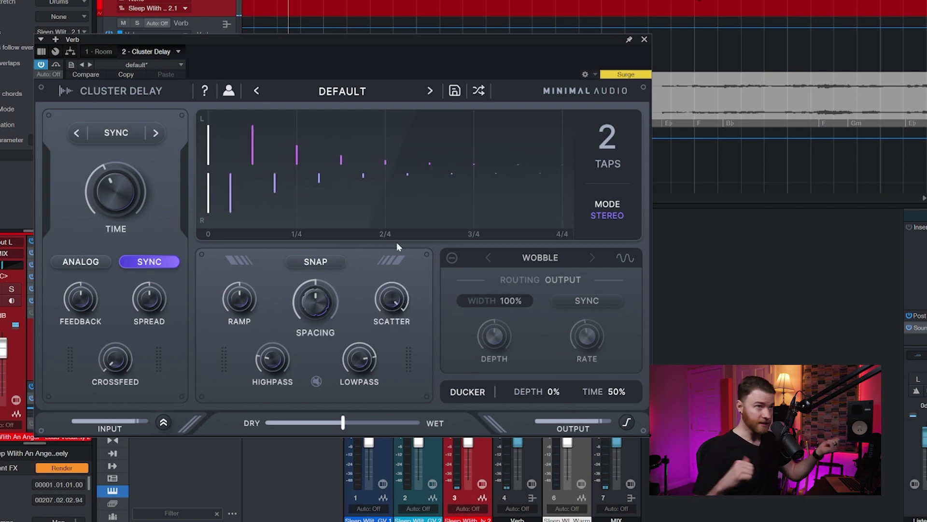
left_click_drag(392, 299, 386, 344)
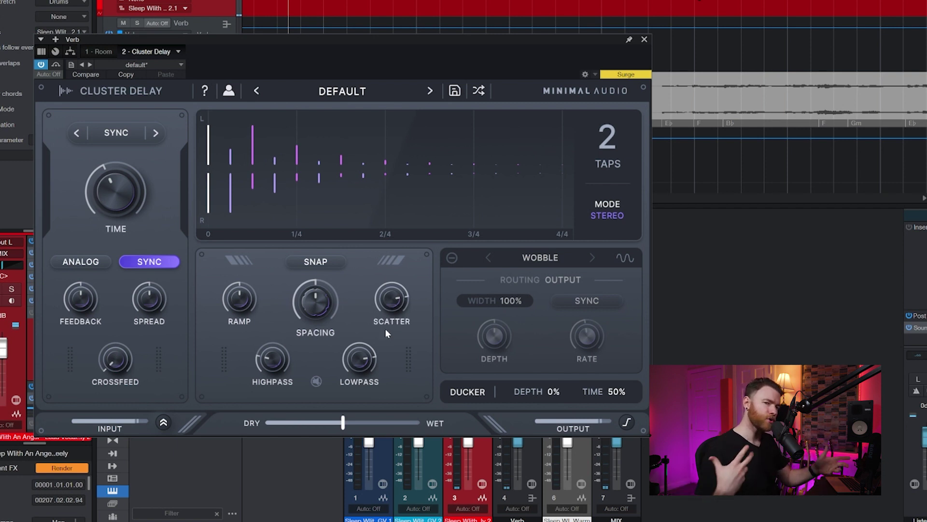
double_click(396, 297)
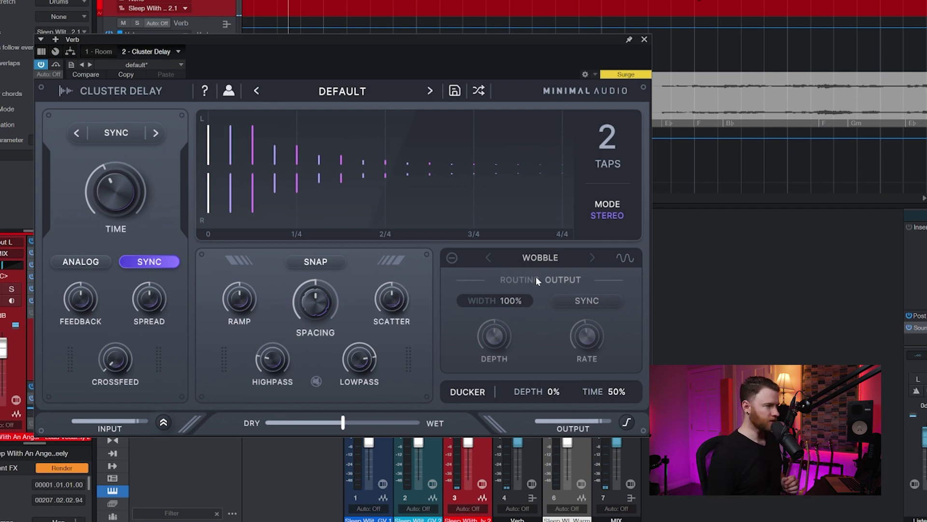
Enable Wobble with 0% width and 50% depth, rate left free-running at 0.55 Hz.
left_click(452, 258)
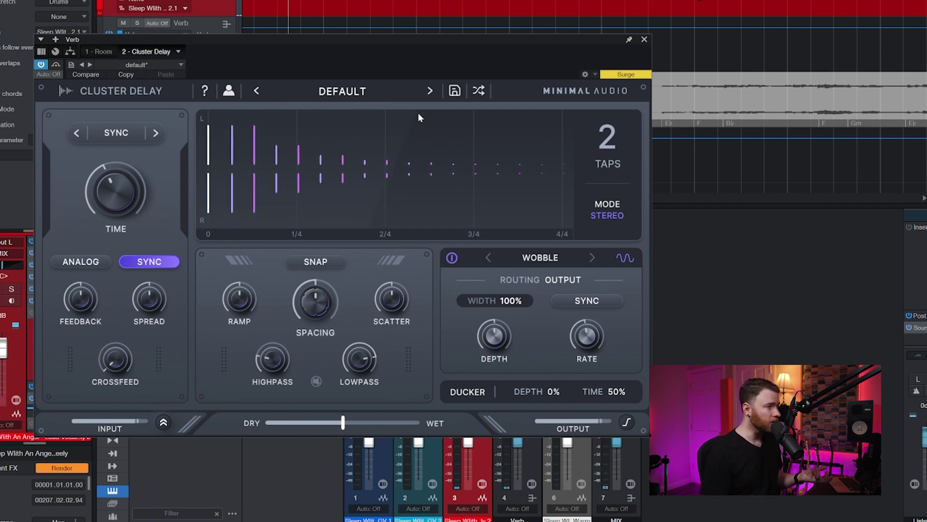
mouse_move(587, 341)
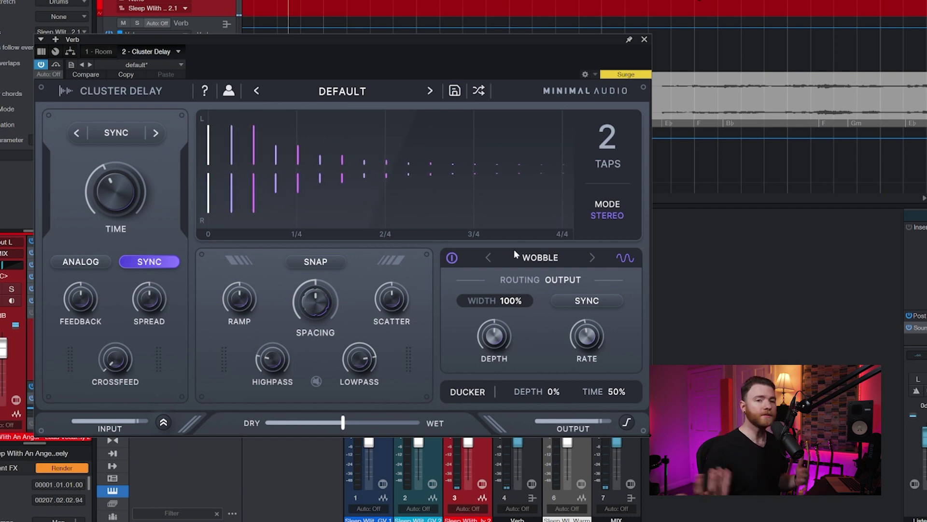
mouse_move(518, 316)
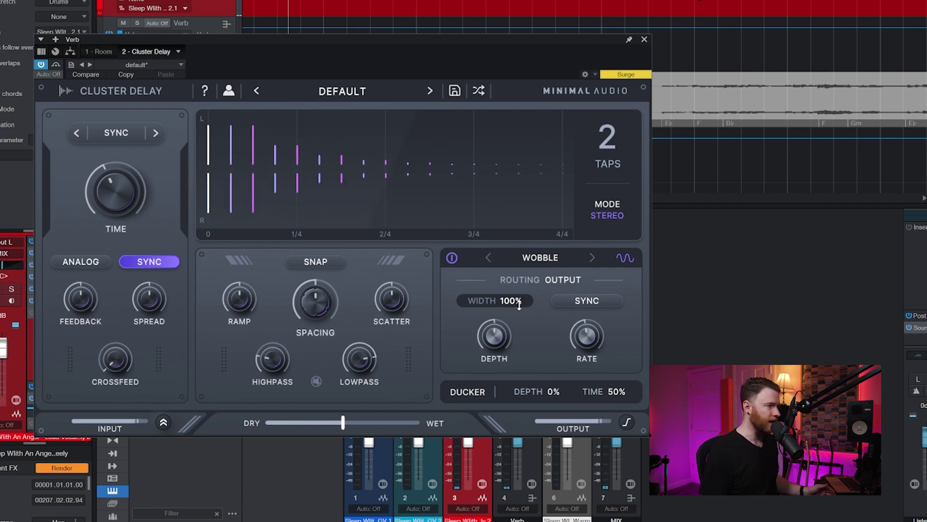
left_click_drag(511, 302, 512, 106)
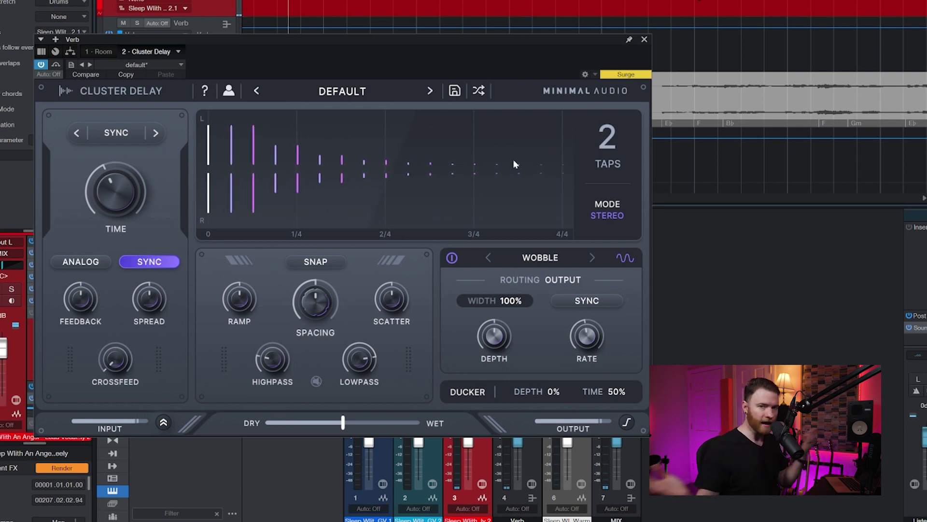
left_click_drag(496, 340, 505, 253)
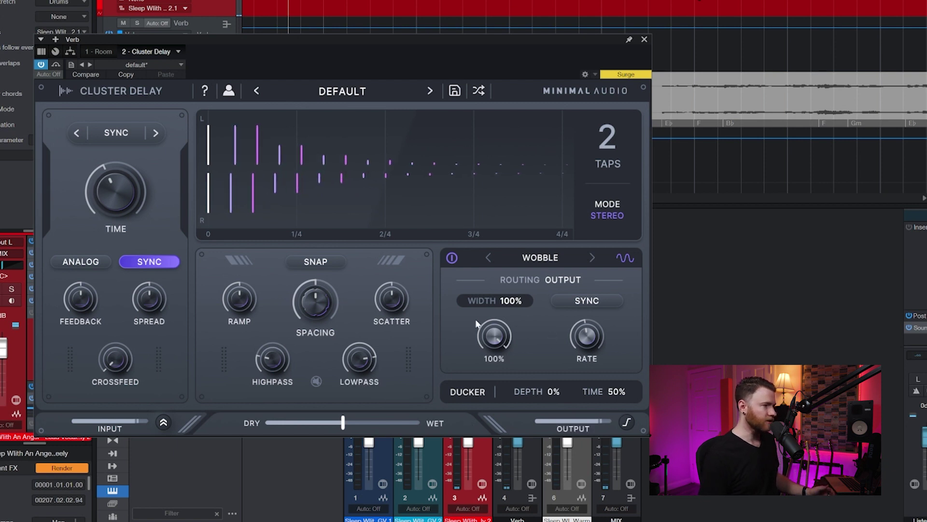
left_click_drag(483, 326, 511, 346)
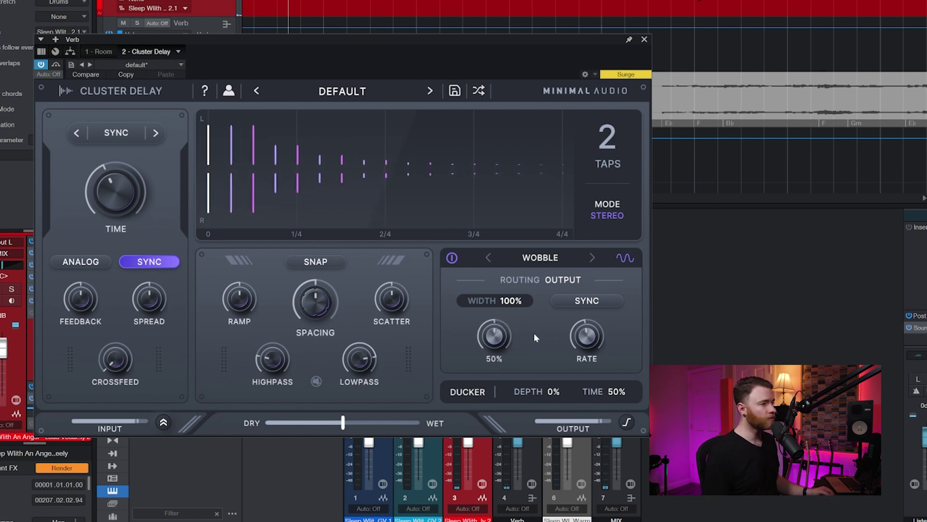
left_click(585, 301)
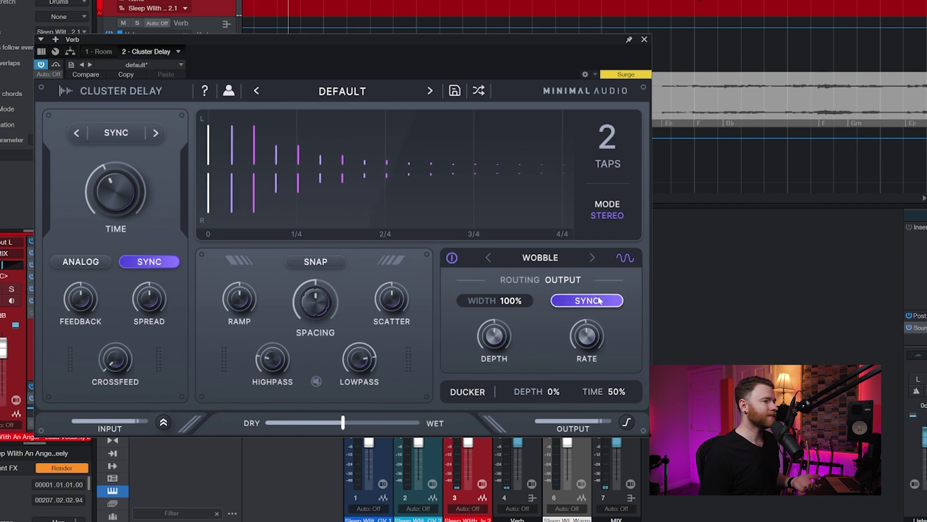
left_click(584, 303)
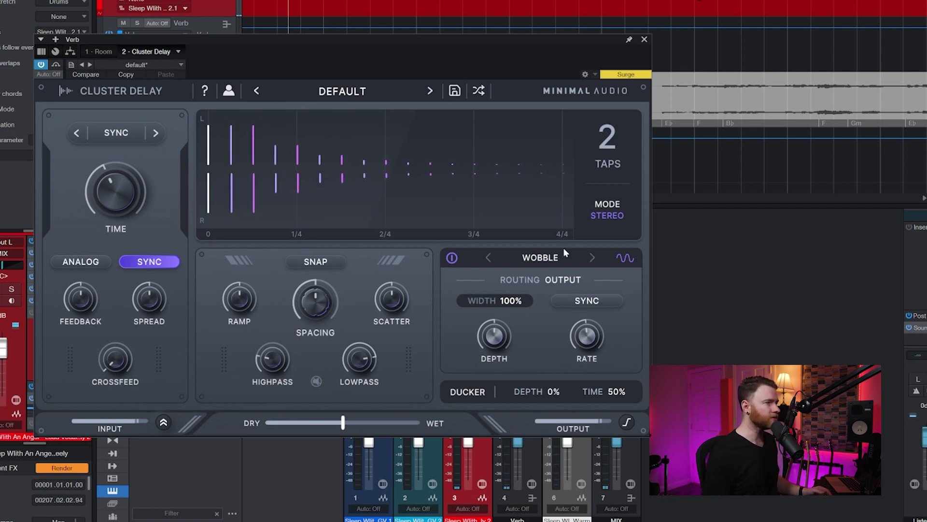
Step the modulation type past Diffusion to Chorus and confirm Chorus in the type list.
left_click(592, 258)
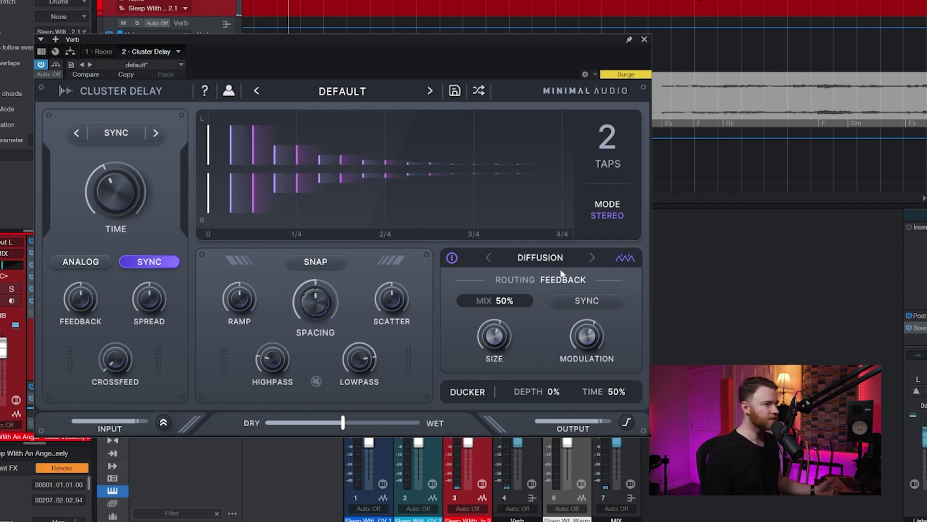
left_click(592, 258)
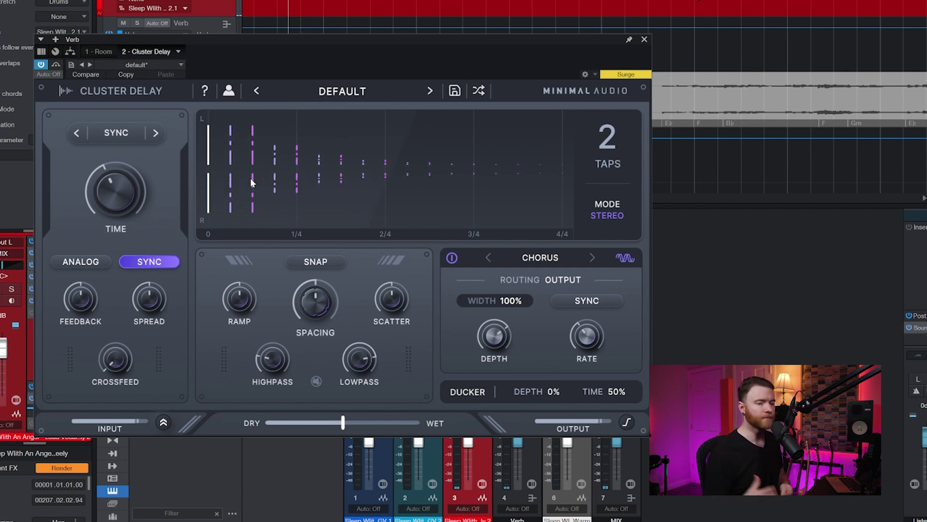
left_click(541, 259)
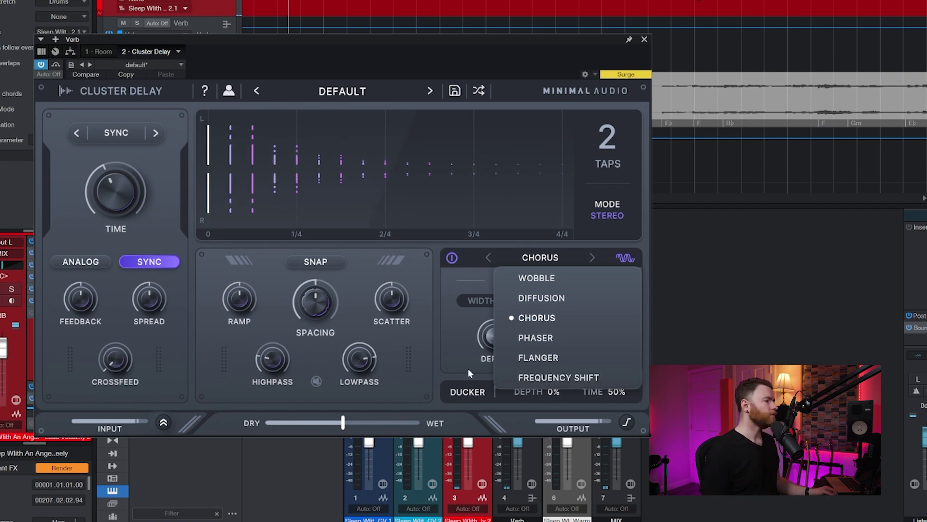
left_click(394, 391)
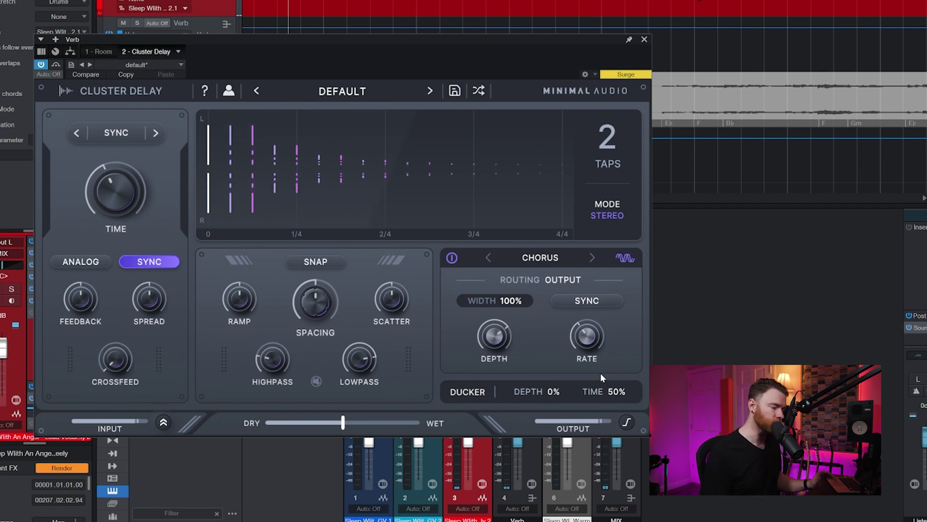
Push the Dry/Wet slider to fully wet so only the chorused echoes remain.
mouse_move(549, 427)
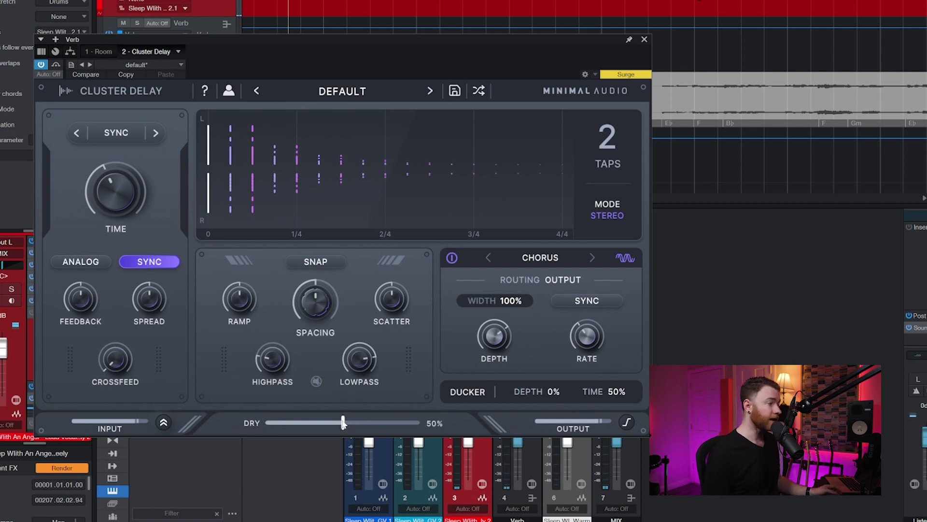
left_click_drag(343, 422, 479, 418)
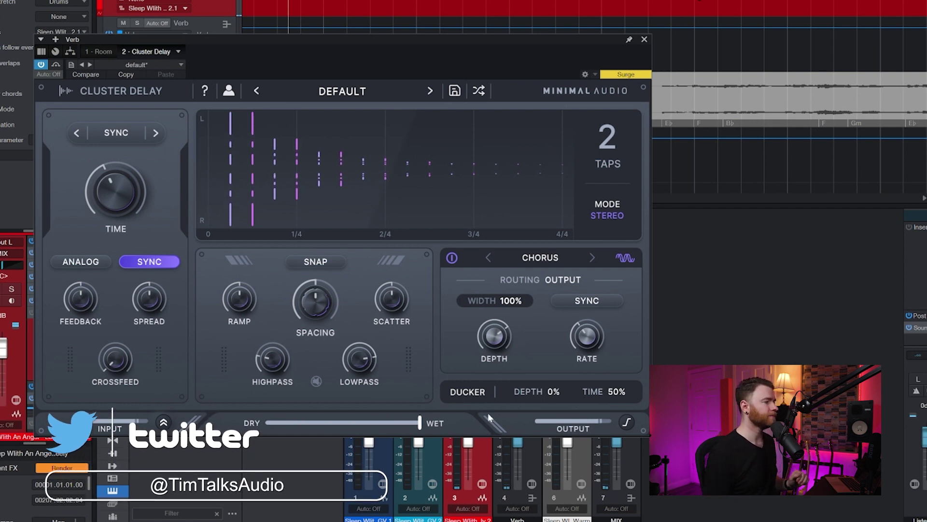
Load the Basic Shuffle preset, set the mix fully wet and lock it.
left_click(430, 90)
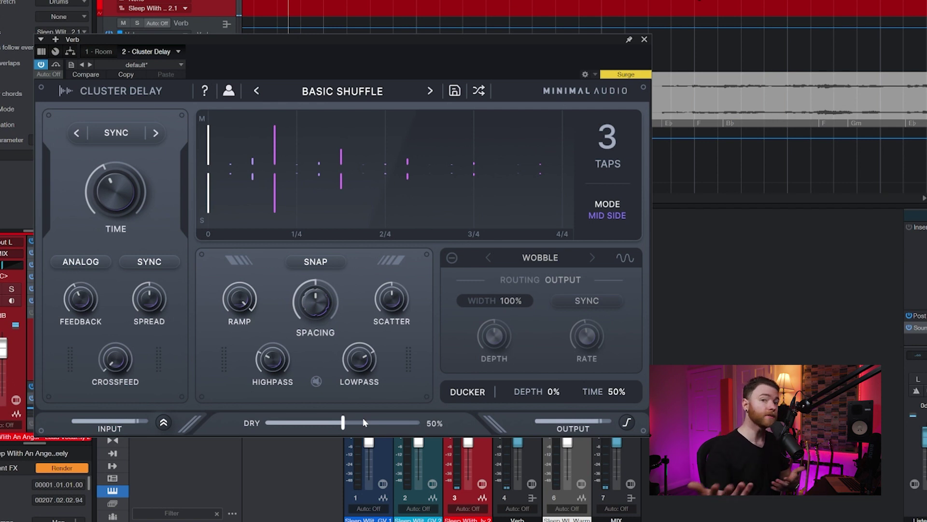
left_click_drag(343, 423, 419, 423)
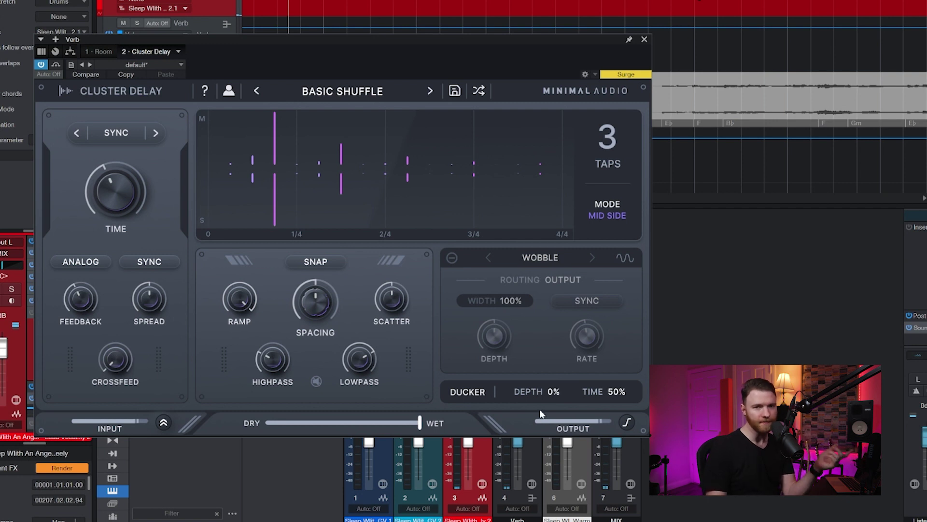
right_click(434, 423)
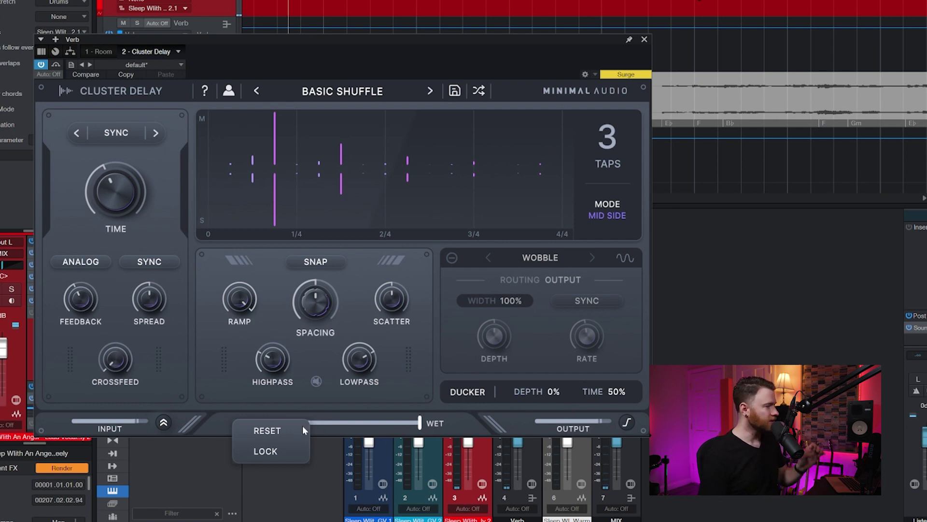
left_click(274, 454)
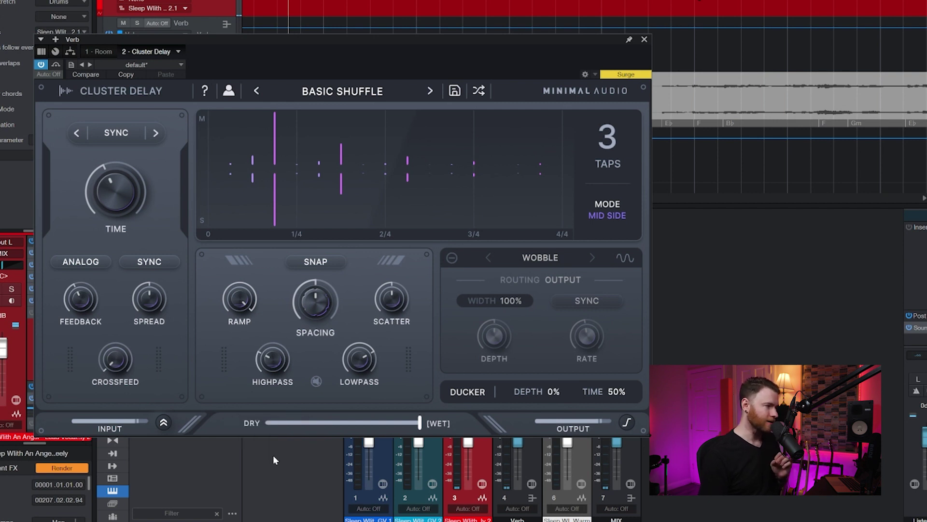
Raise tap Spacing to 24% and lock it across presets.
right_click(344, 357)
left_click(315, 358)
right_click(268, 359)
right_click(308, 310)
right_click(247, 302)
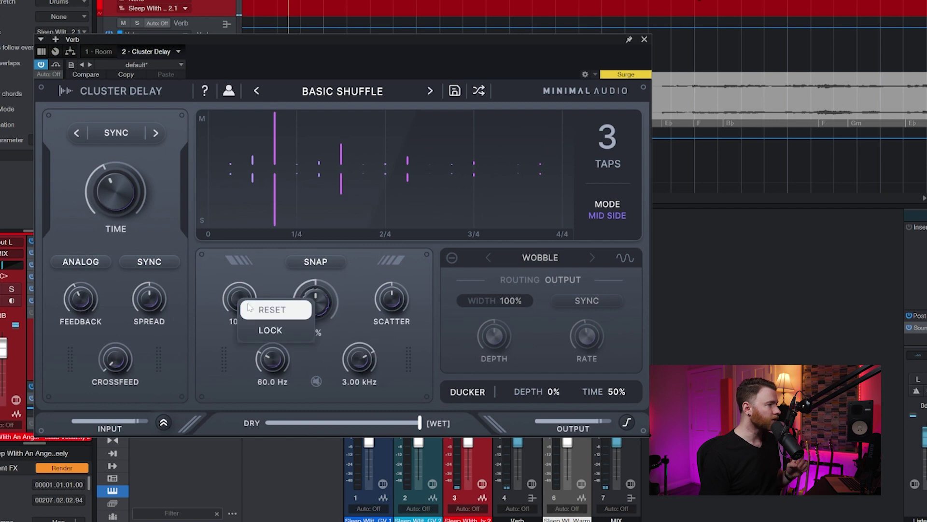
left_click(274, 289)
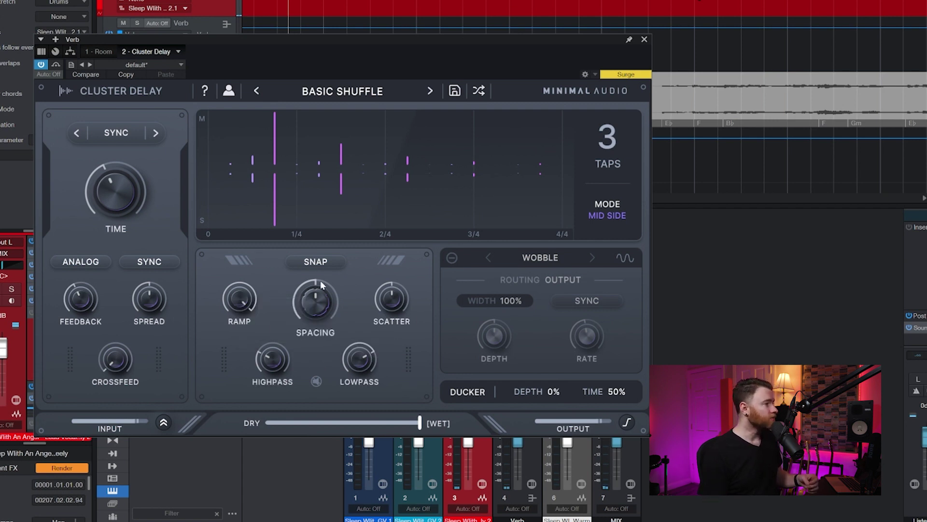
left_click_drag(312, 297, 311, 285)
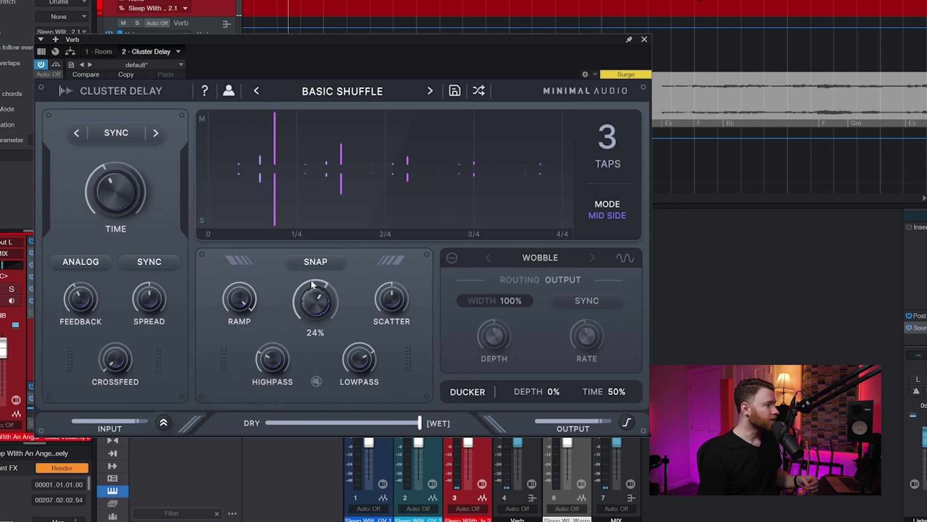
right_click(318, 306)
left_click(352, 340)
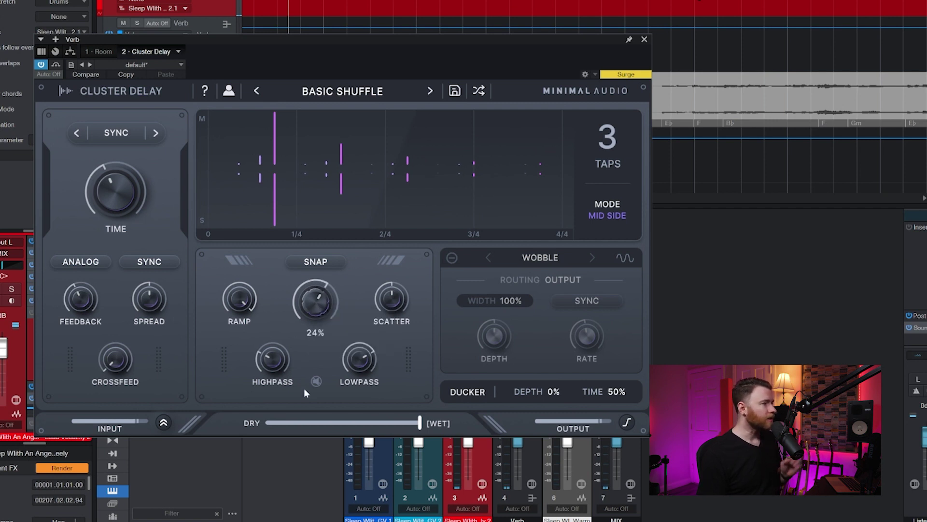
Step forward to the Counterspin preset on the way to Los Flangeles.
left_click(429, 91)
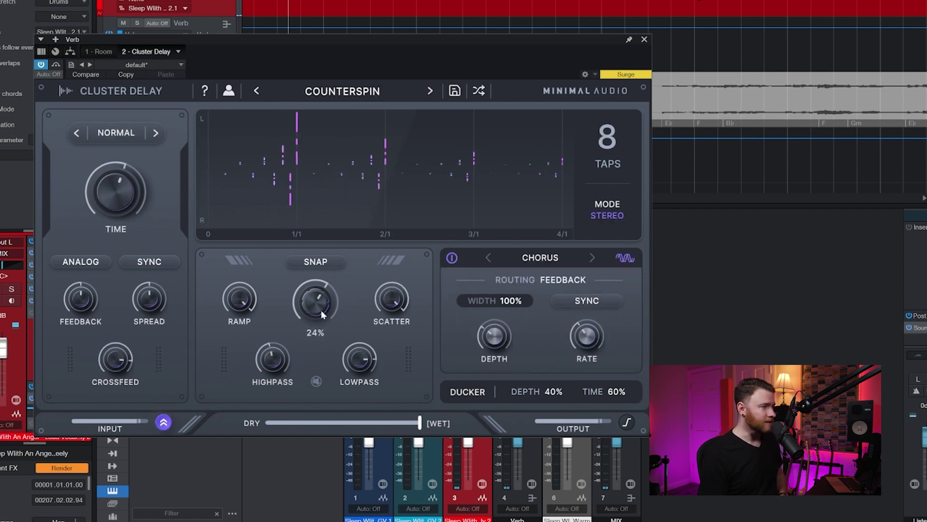
mouse_move(429, 428)
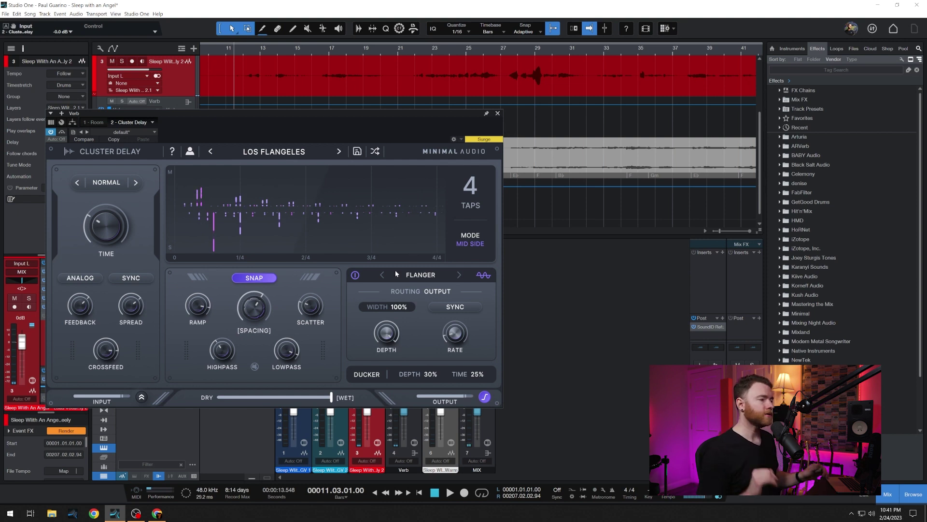
Solo track 3 and play it back twice to audition the Los Flangeles delay.
key("s")
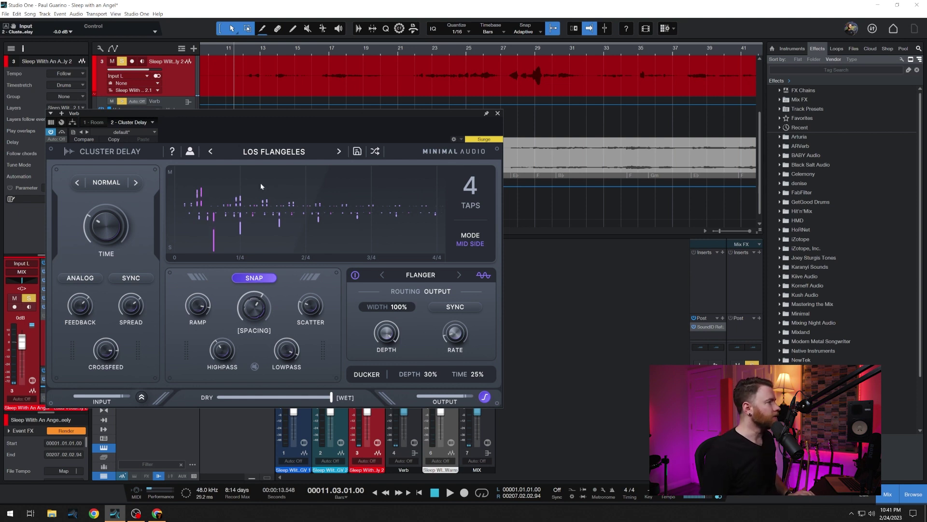
key("space")
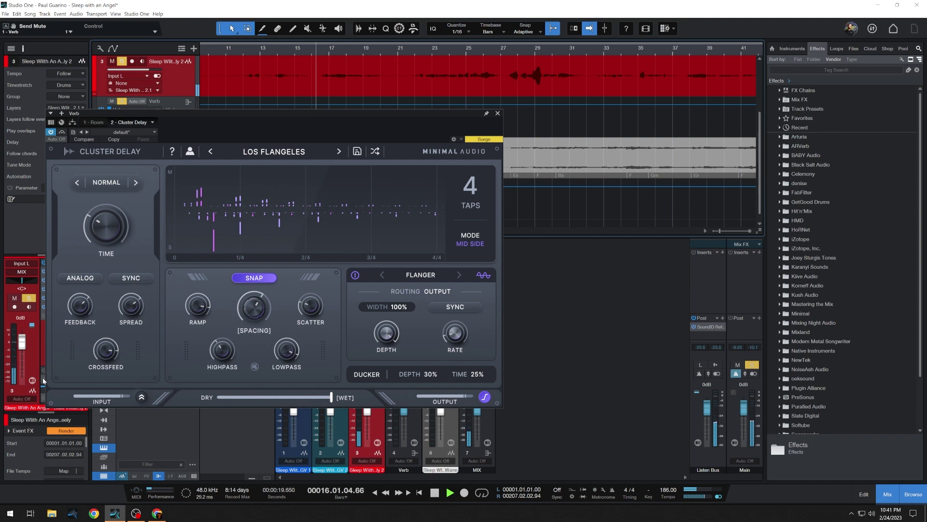
key("space")
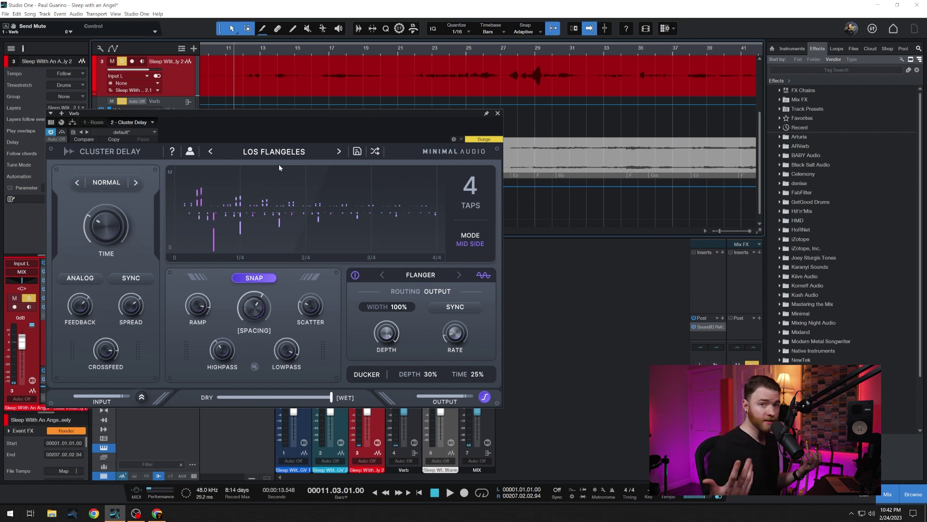
key("space")
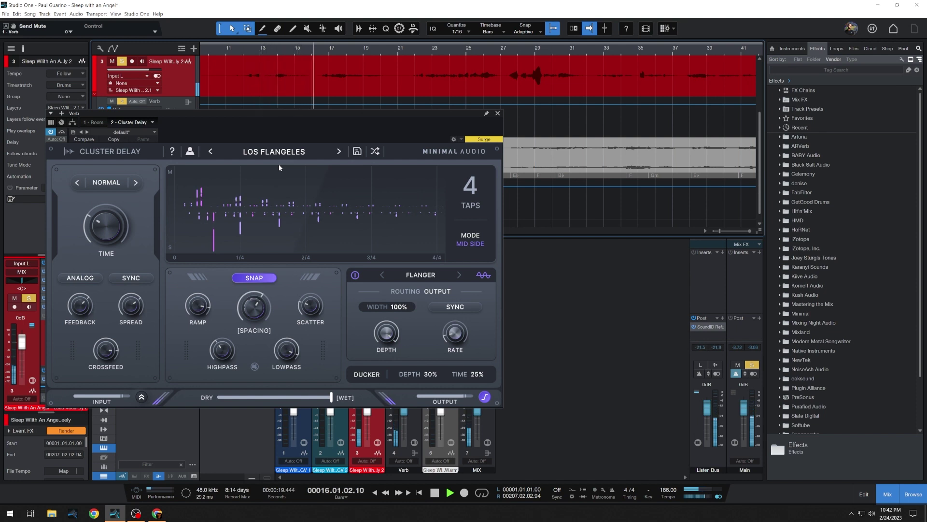
key("space")
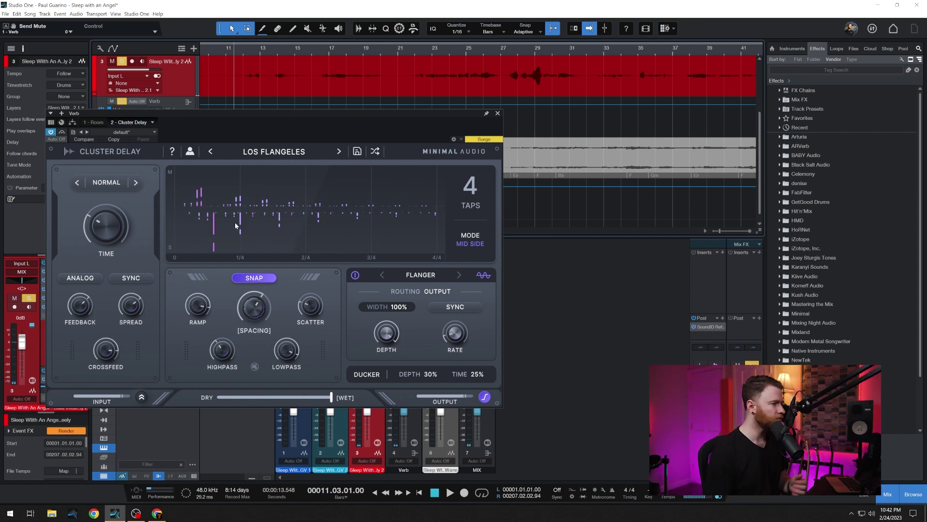
Load Basic Shuffle from Essentials, step back to Default, and unlock Spacing.
left_click(271, 151)
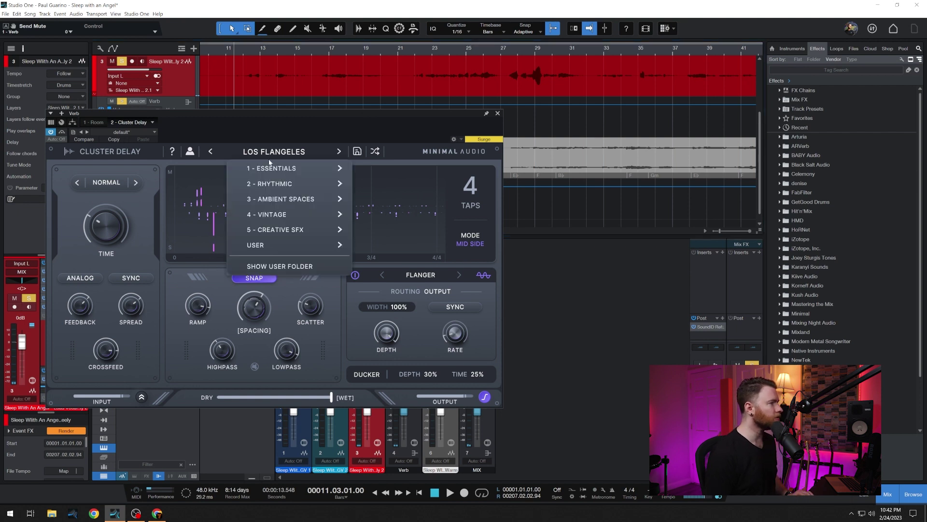
mouse_move(314, 168)
left_click(369, 168)
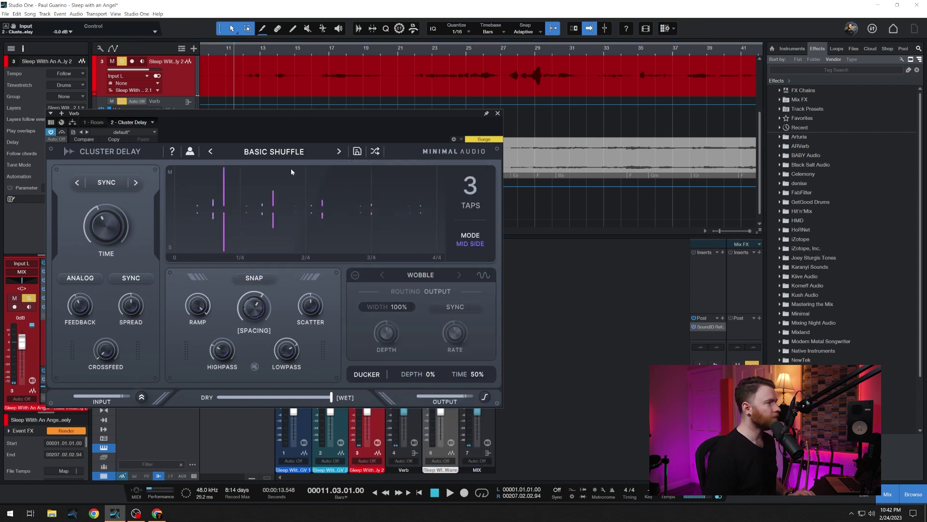
left_click(211, 152)
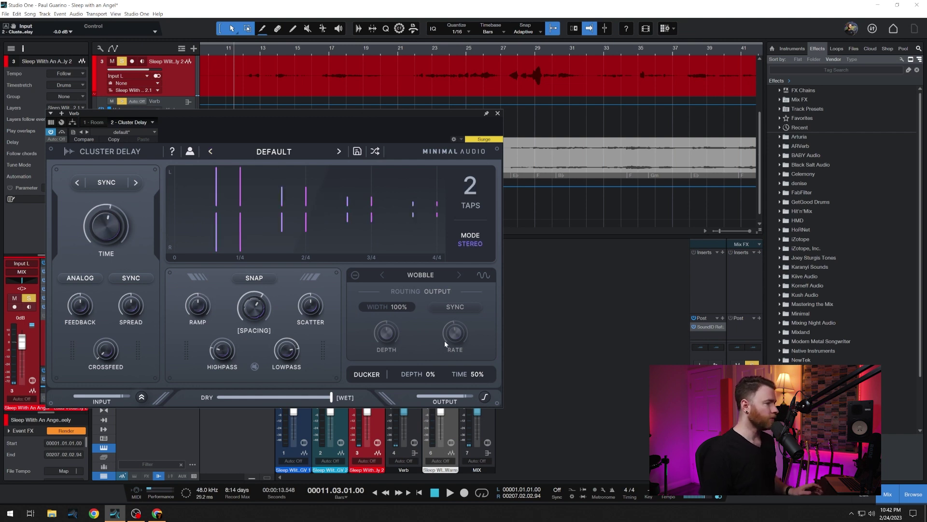
right_click(257, 314)
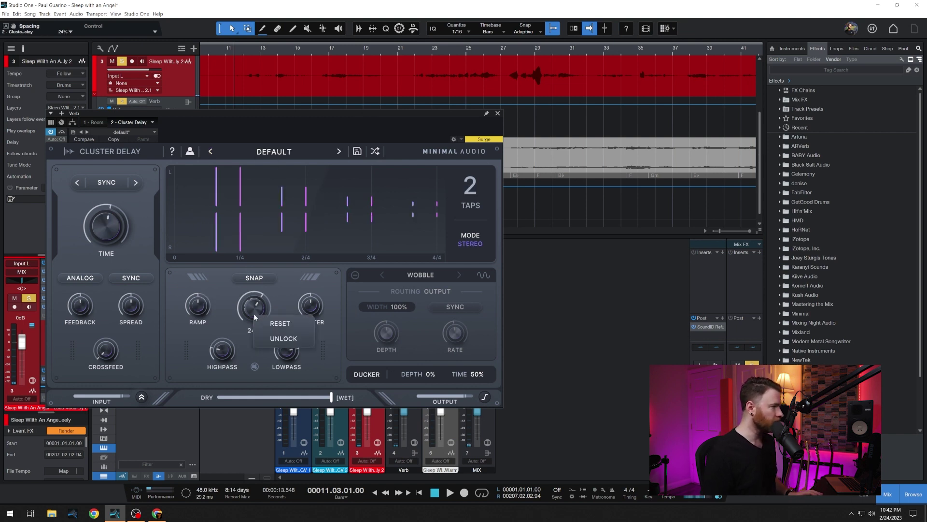
left_click(273, 338)
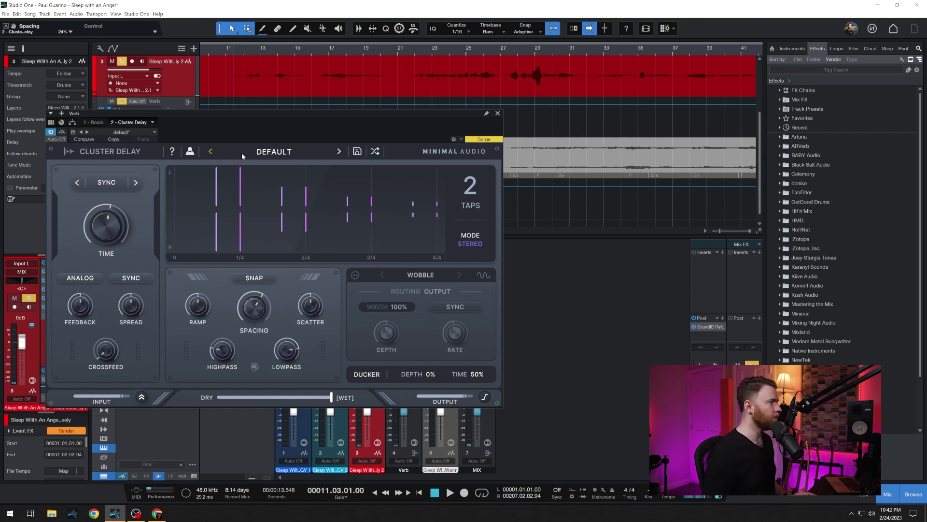
Flip between Trail Flanger and Default presets, ending on Default.
left_click(339, 151)
left_click(339, 151)
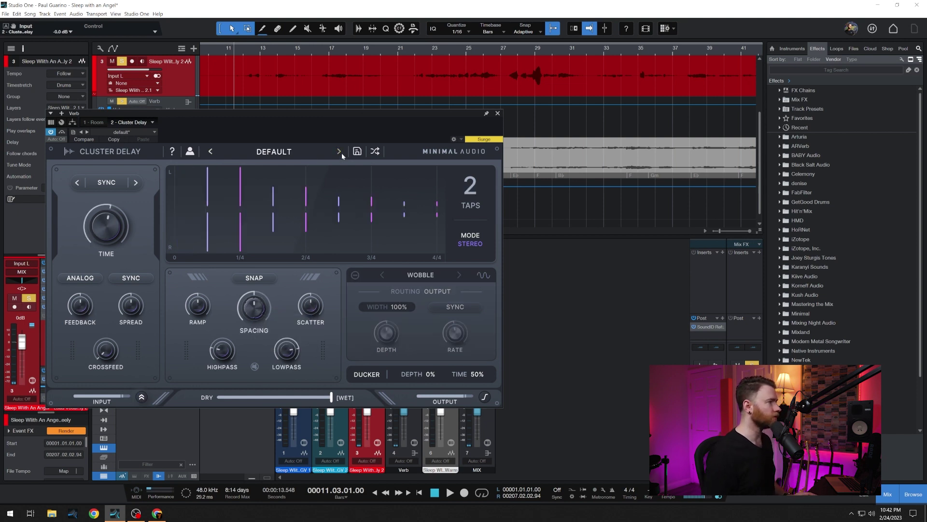
left_click(210, 152)
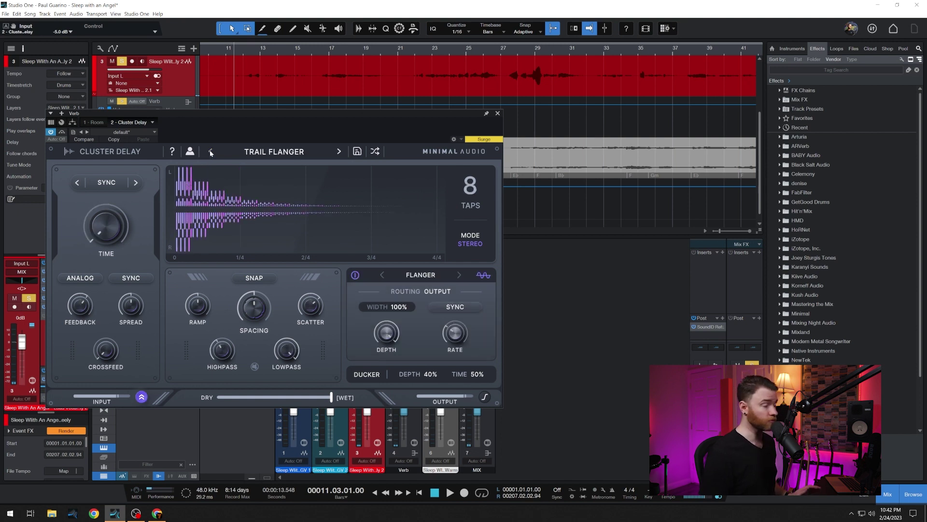
left_click(340, 151)
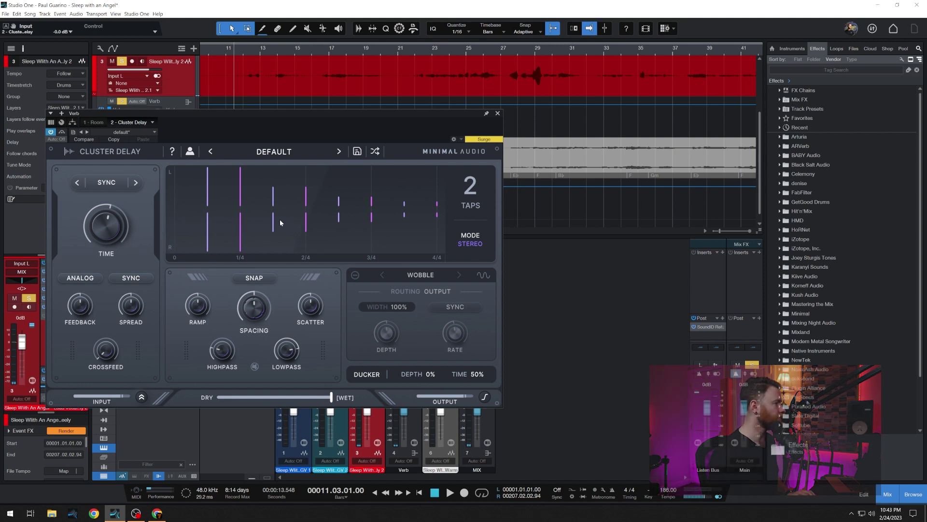
During playback, adjust tap spacing, set Ramp to -16% and Scatter to 57%.
key("space")
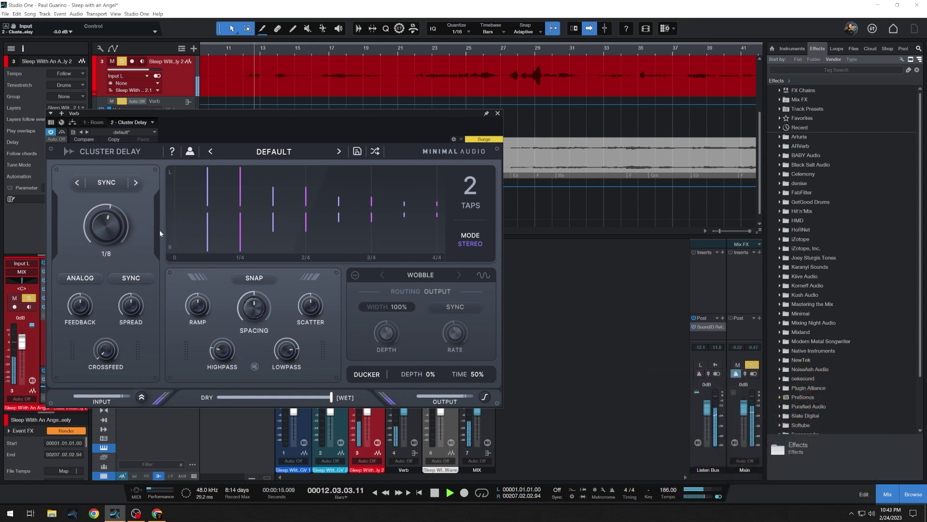
left_click_drag(254, 309, 257, 304)
mouse_move(198, 306)
left_mouse_down()
mouse_move(198, 319)
mouse_move(203, 301)
left_mouse_up()
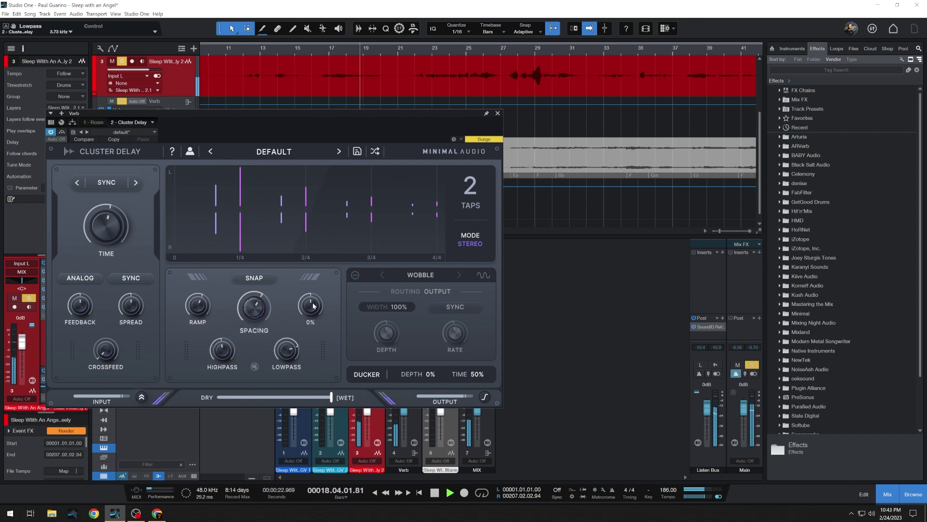
left_click_drag(314, 285, 317, 271)
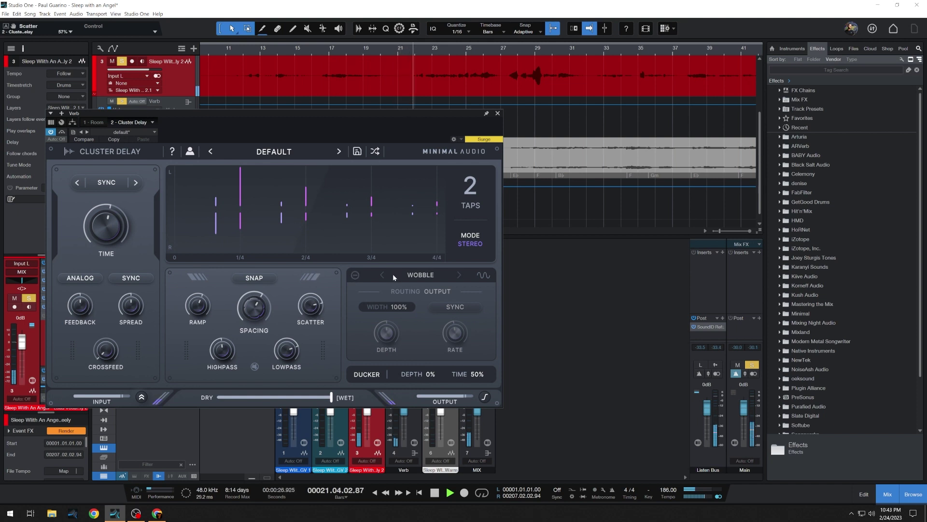
Enable Wobble at about 65% depth and 0.86 Hz, and set ducker depth to 45%.
left_click(355, 276)
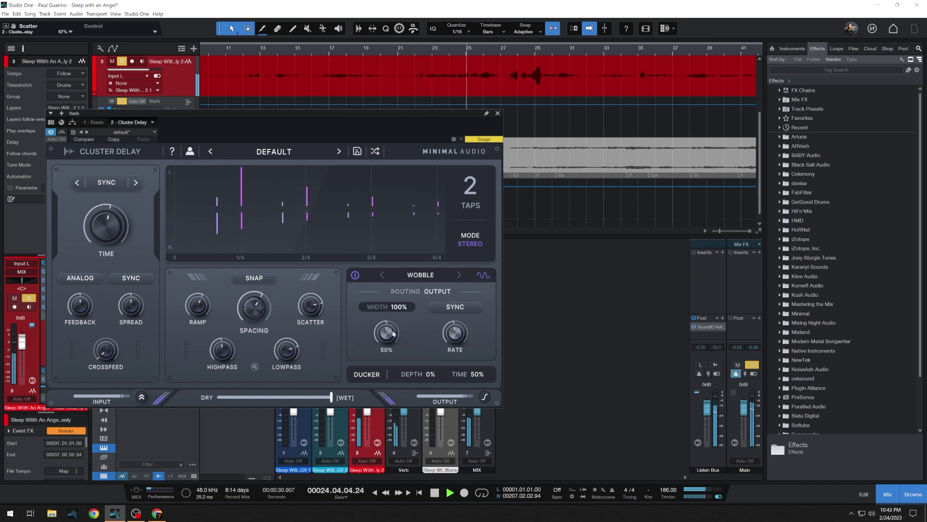
left_click_drag(386, 332, 396, 312)
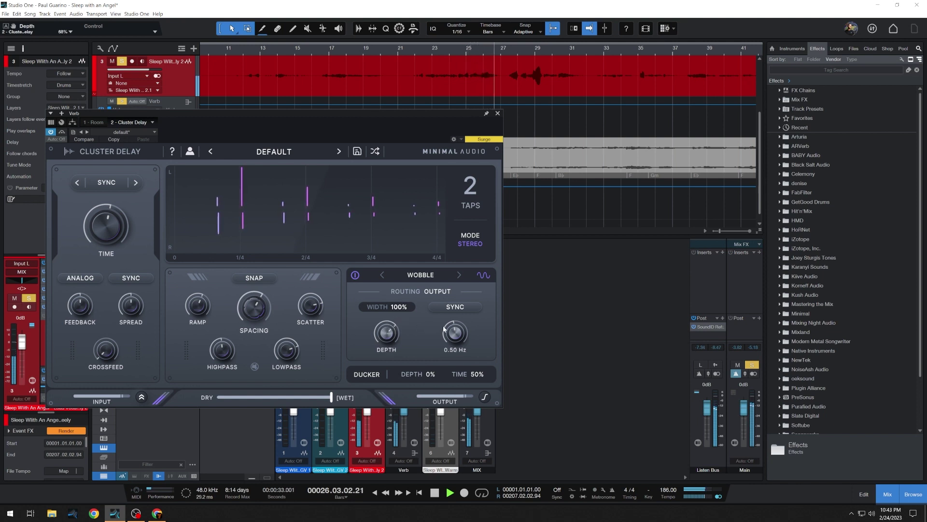
left_click_drag(459, 338, 457, 330)
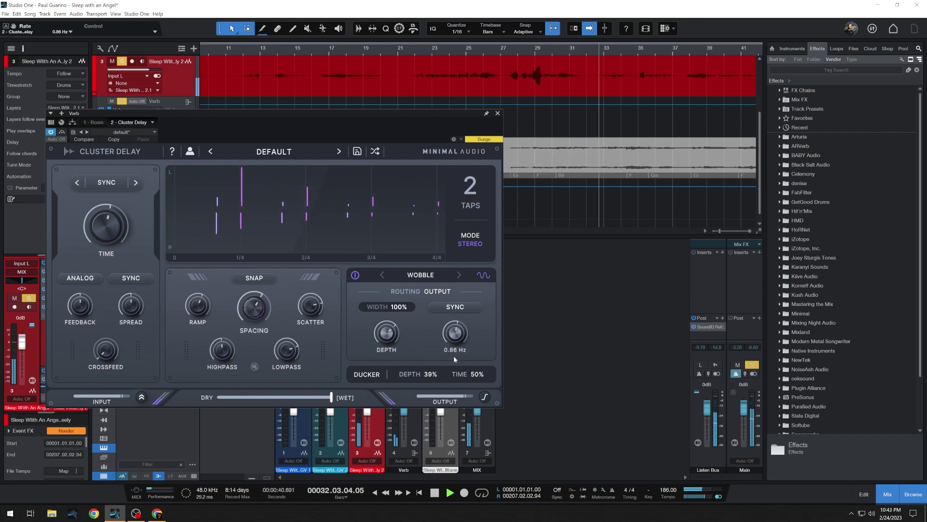
left_click_drag(431, 373, 432, 360)
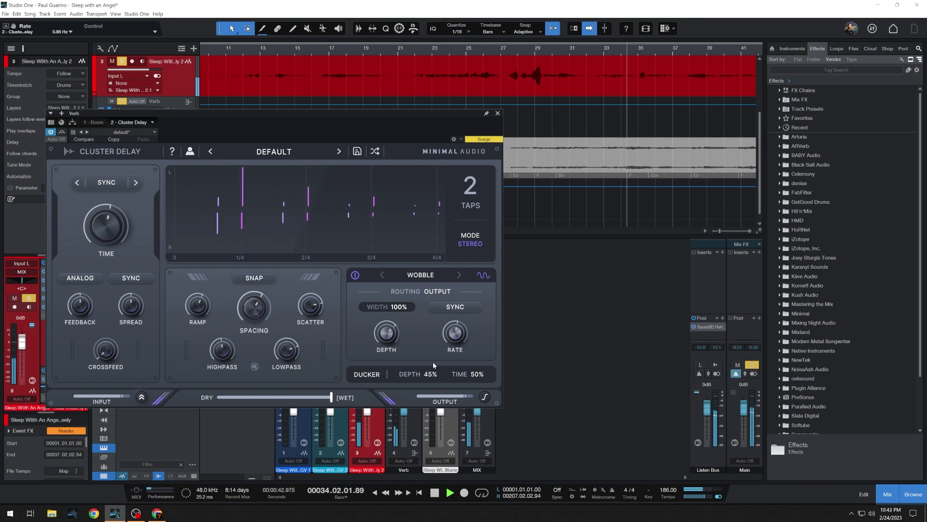
Step the modulation type to Chorus with 80% depth and open the type list.
left_click(459, 276)
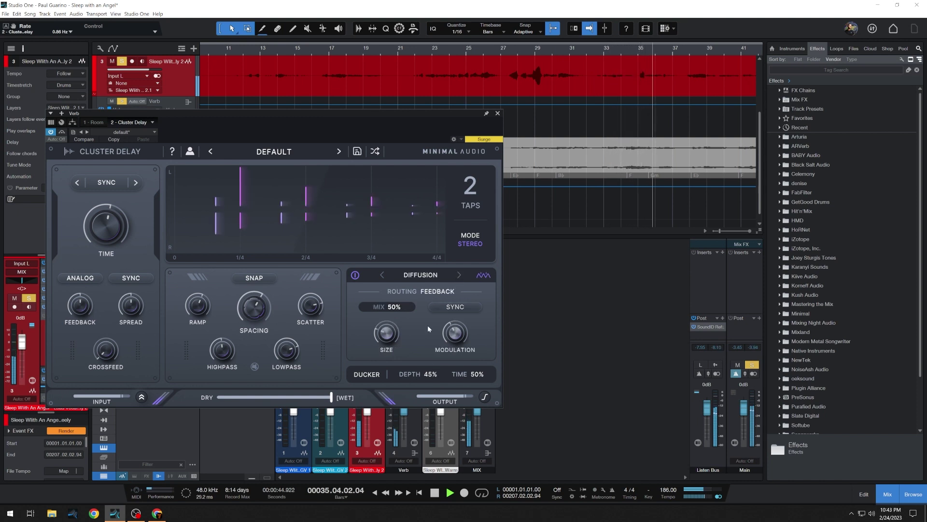
left_click(459, 276)
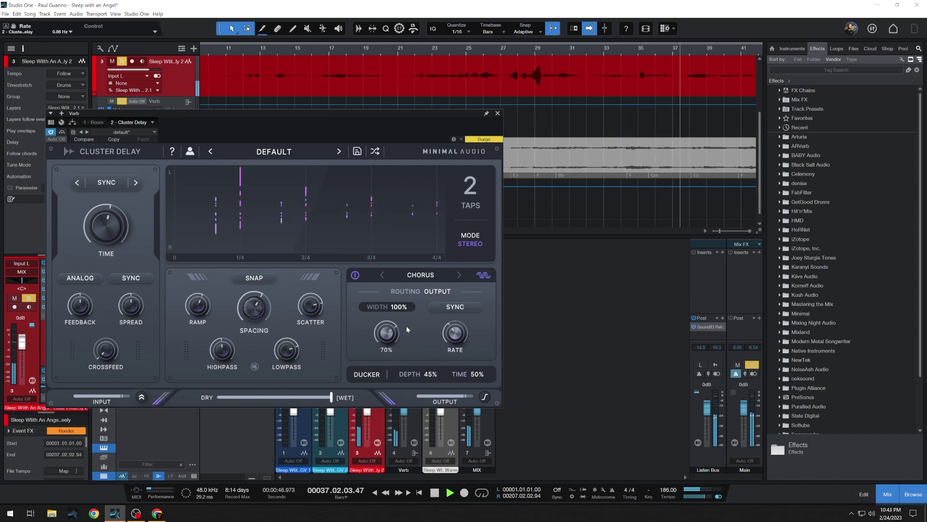
mouse_move(407, 323)
left_click_drag(386, 331, 386, 319)
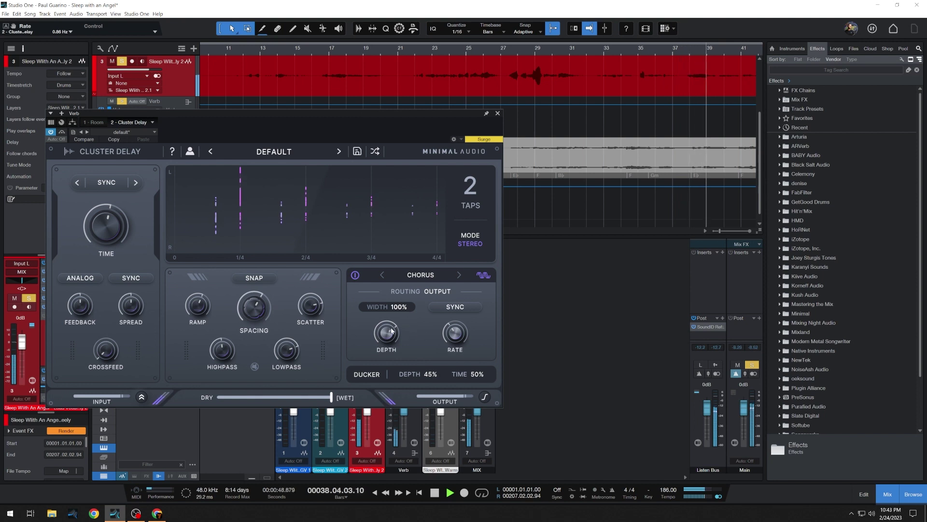
left_click(421, 275)
Audition Phaser, Flanger and Frequency Shift modulation, drop Ducker Depth to 0%, then settle on Diffusion.
left_click(422, 335)
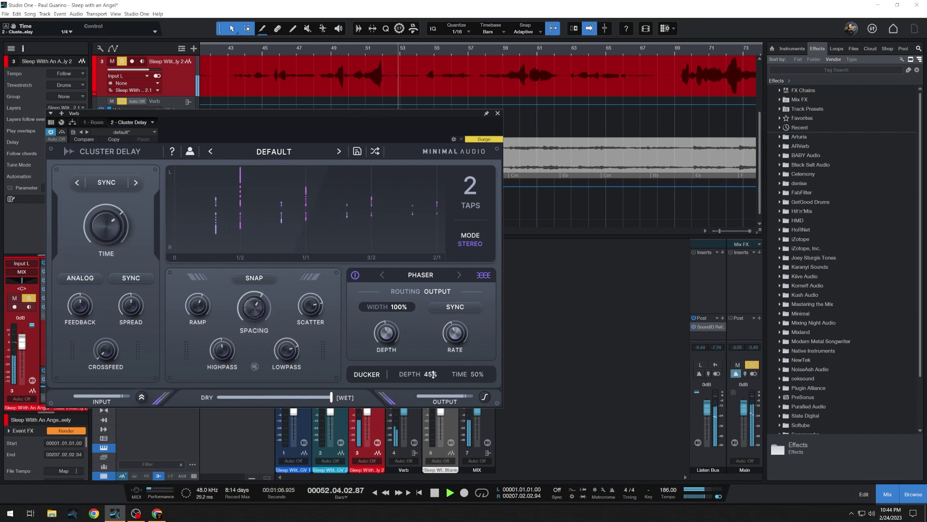
left_click_drag(429, 376, 435, 461)
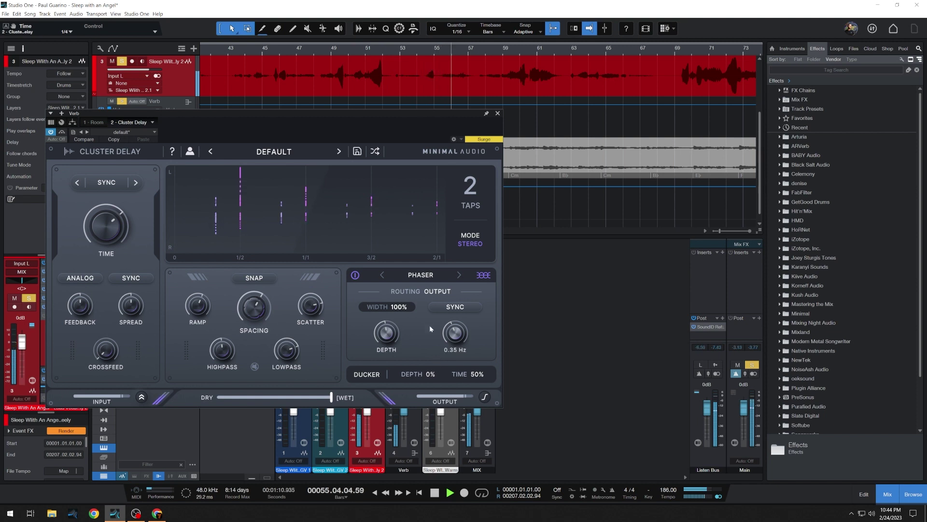
left_click(458, 275)
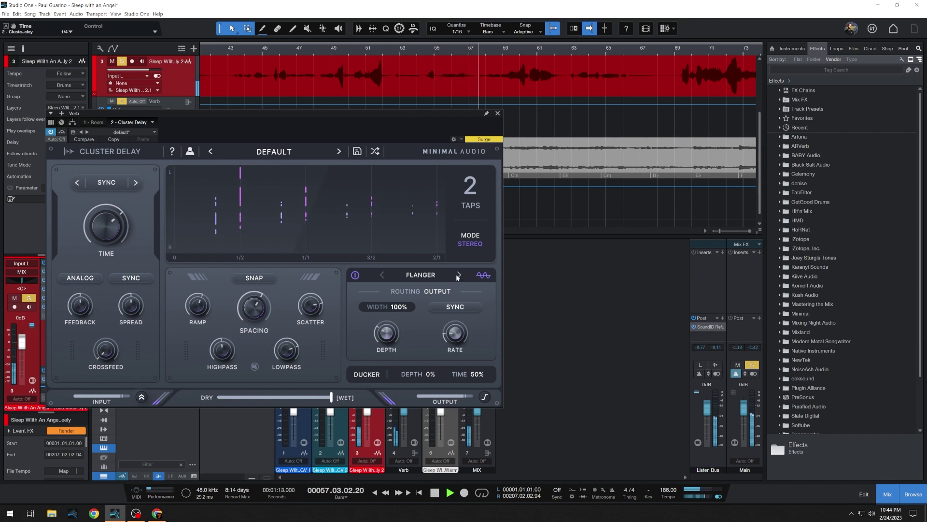
left_click(459, 275)
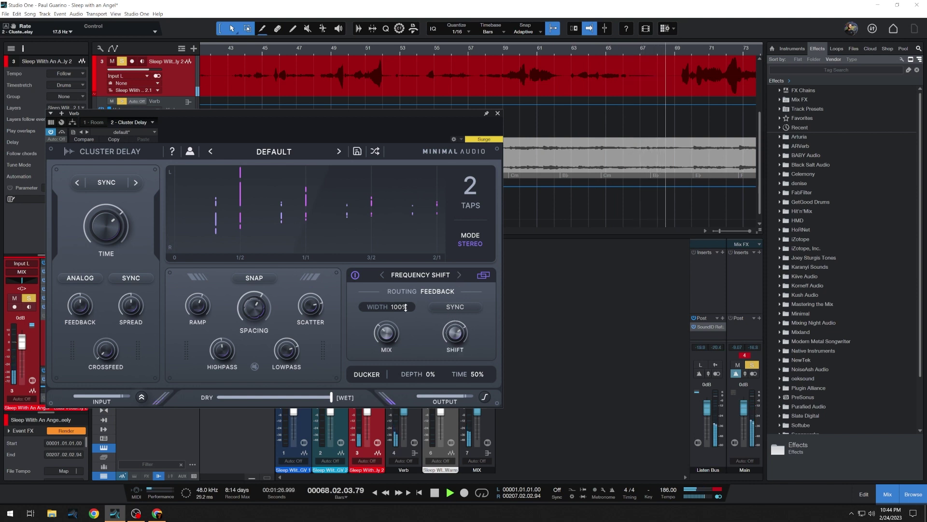
left_click(421, 274)
left_click(419, 304)
Set Diffusion size to 78%, its modulation to 48%, and tap spacing to -45%.
left_click_drag(391, 321, 399, 278)
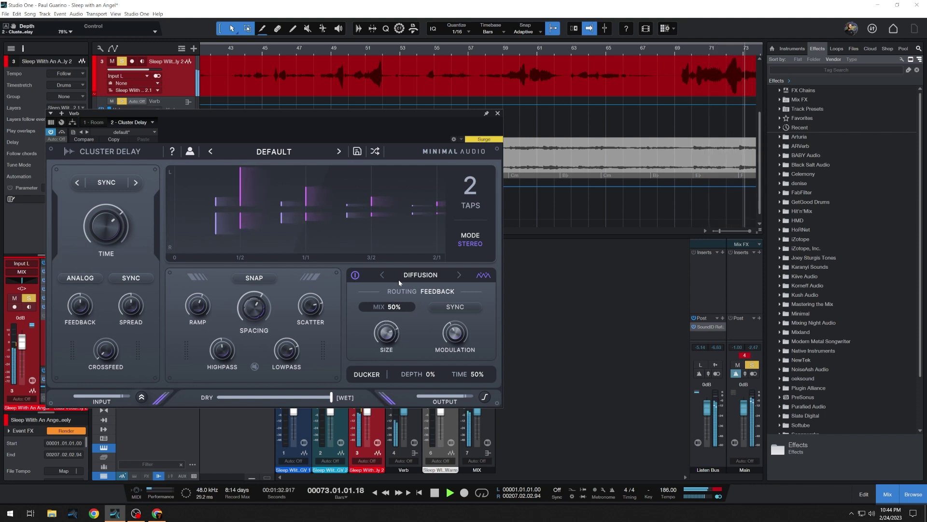
left_click_drag(454, 331, 448, 304)
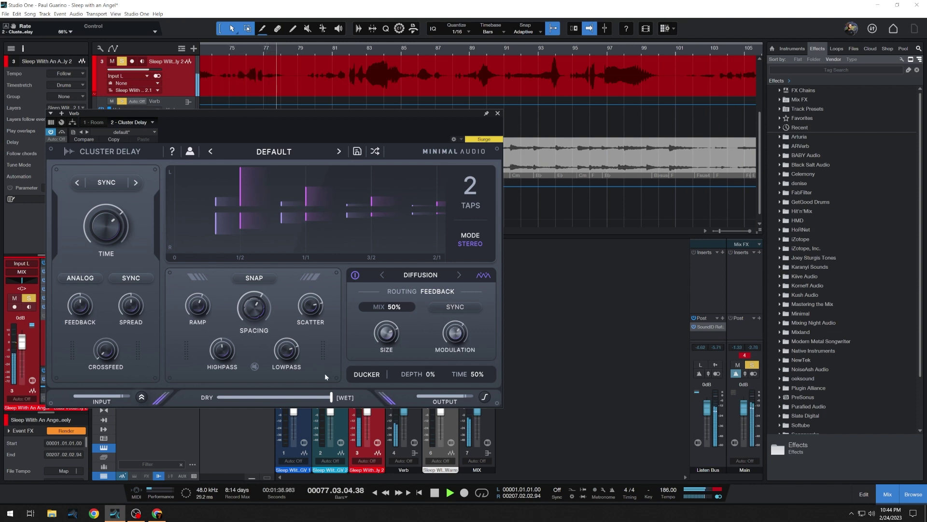
left_click_drag(253, 308, 248, 352)
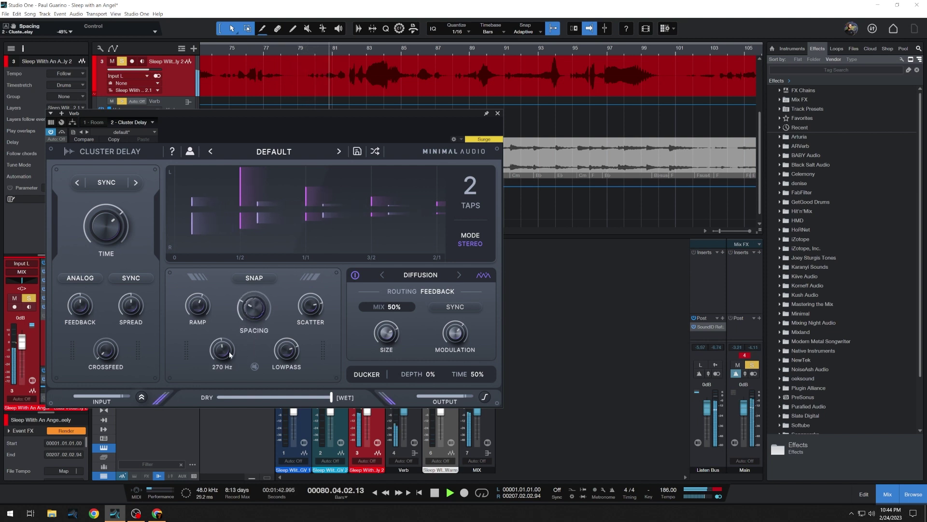
Add a little stereo spread, raise crossfeed to 25%, enable Analog mode, and stop playback.
left_click_drag(137, 310, 138, 286)
left_click_drag(106, 343, 88, 304)
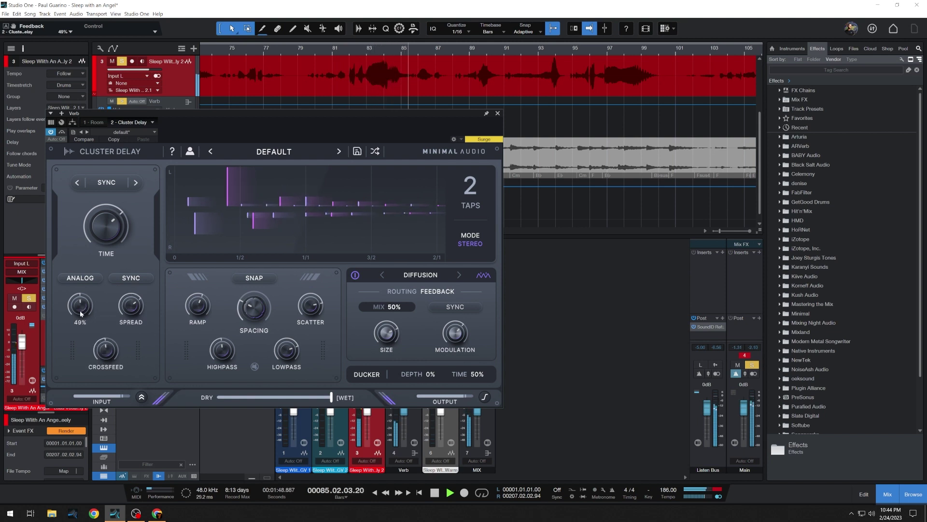
left_click(80, 277)
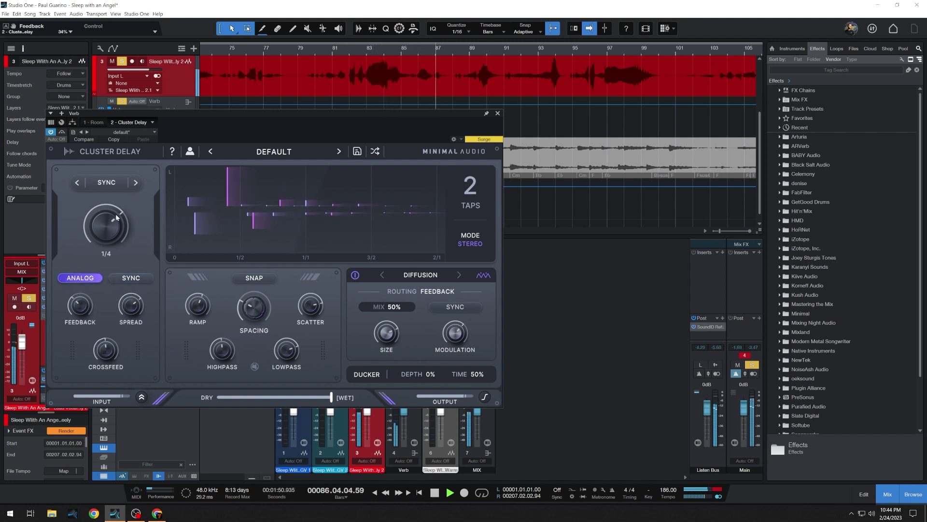
key("space")
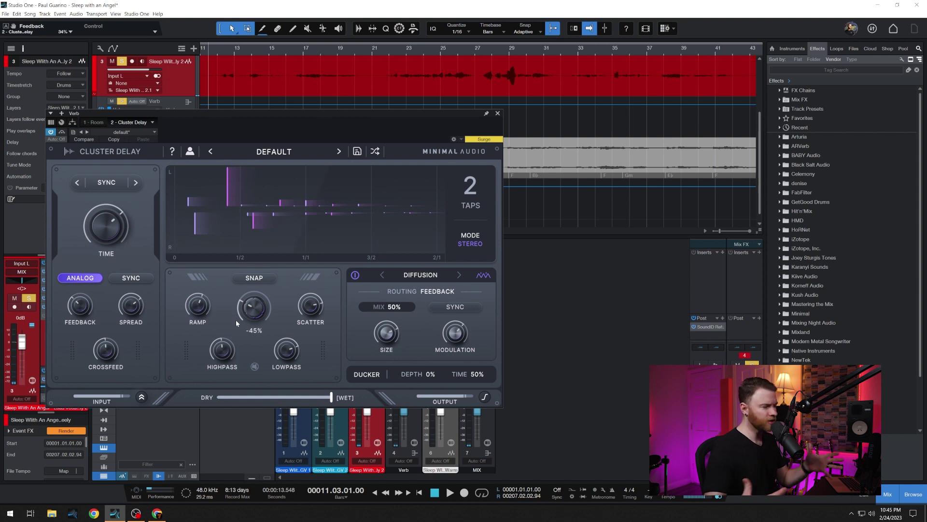
mouse_move(201, 309)
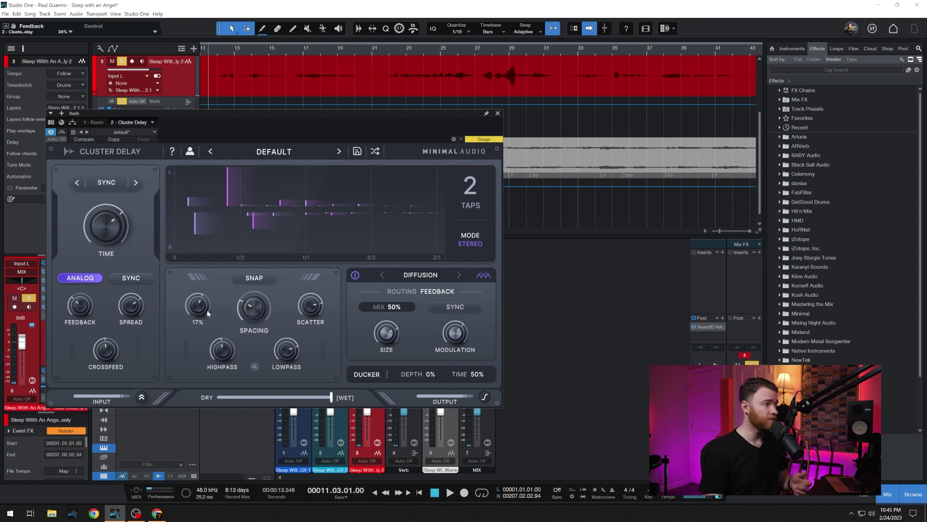
Change the TAPS count from 2 to 7, then select the Verb channel in Studio One's mixer.
left_click(467, 193)
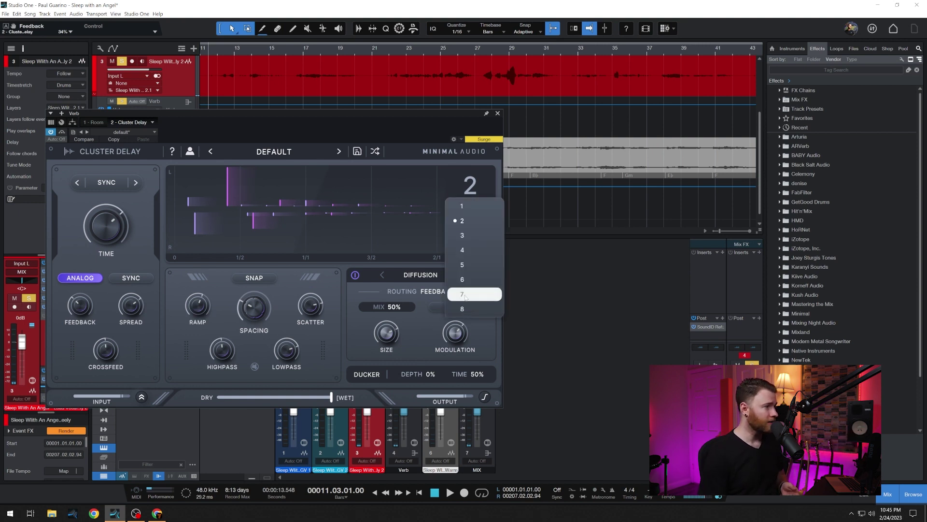
left_click(465, 295)
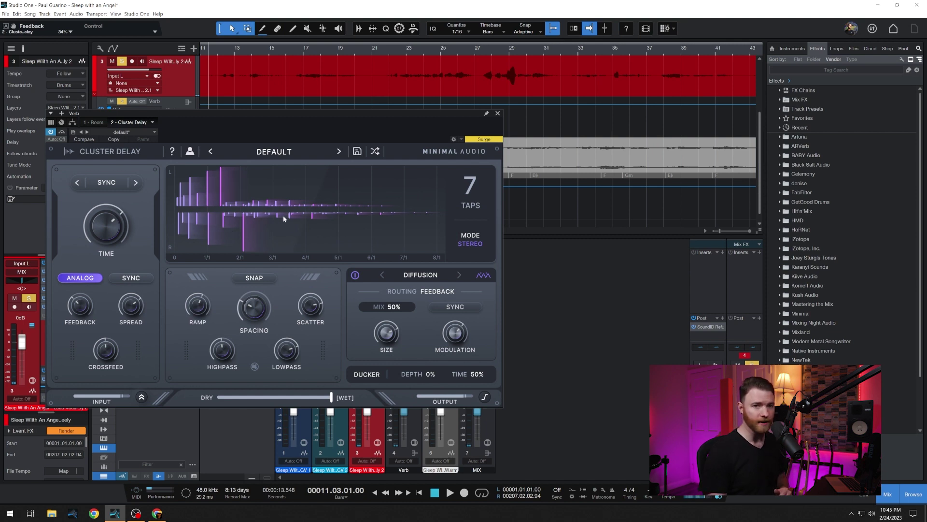
left_click(418, 430)
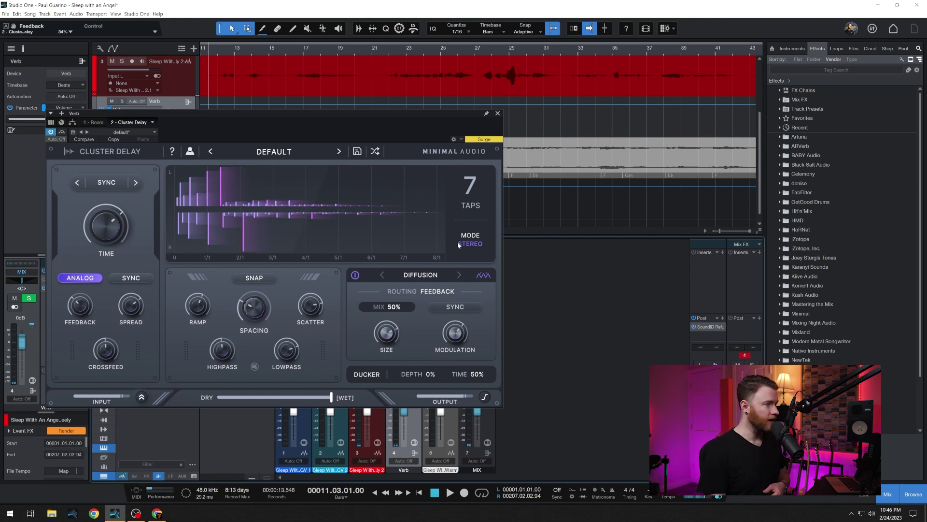
mouse_move(367, 319)
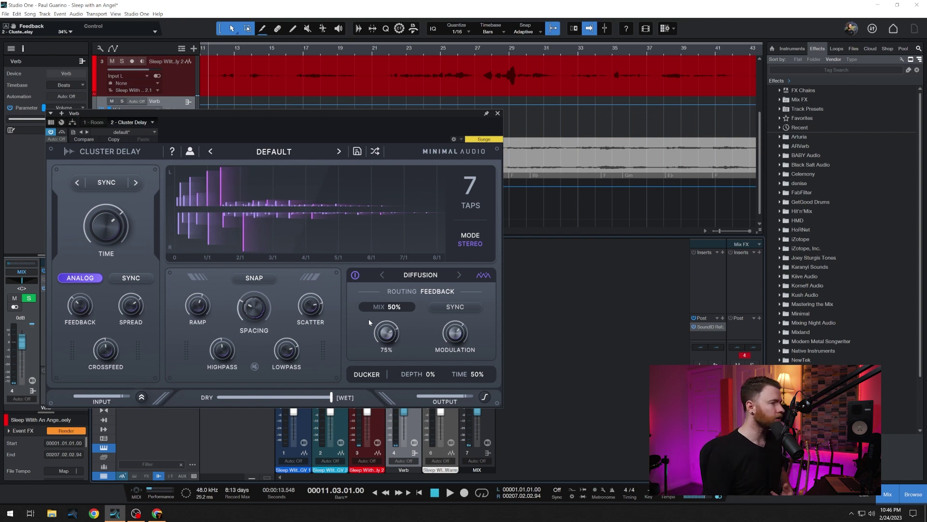
Switch the modulation type back to Wobble.
left_click(425, 273)
left_click(424, 281)
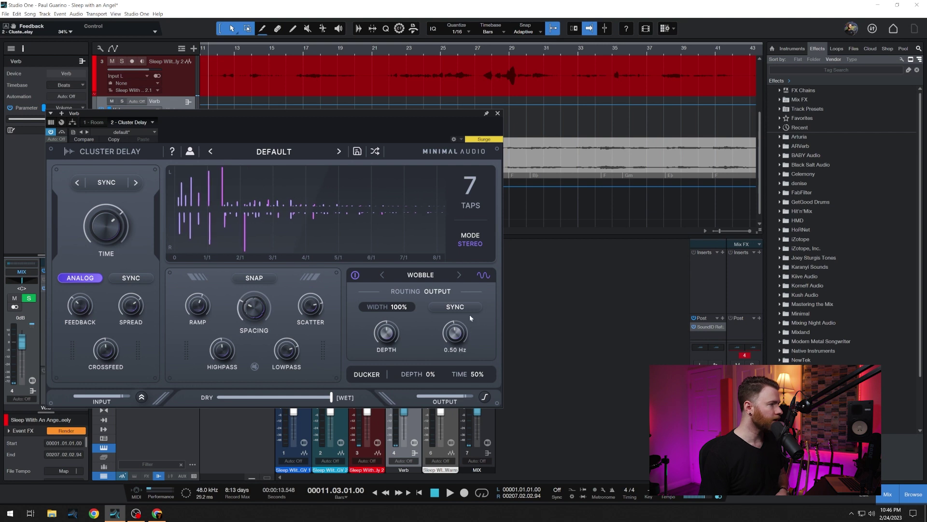
mouse_move(396, 345)
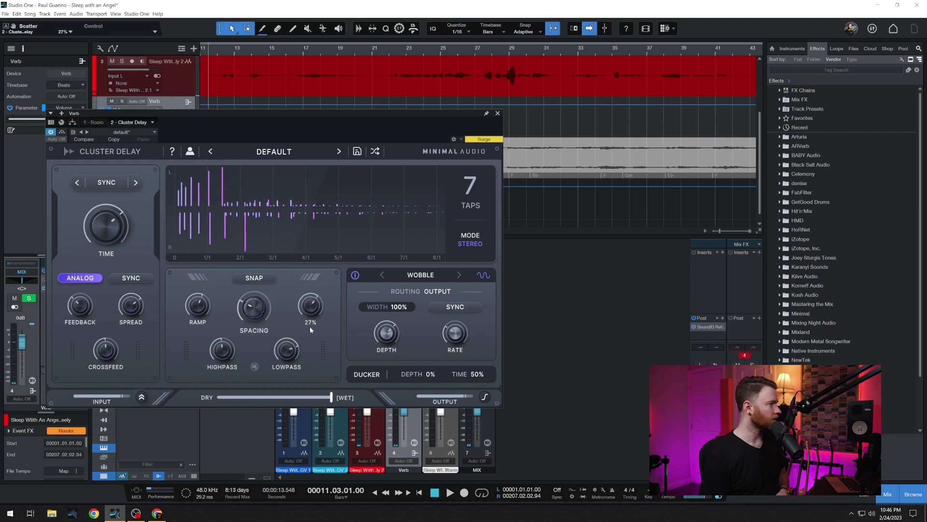
Raise tap spacing to -25% and lower the tap ramp to -29%.
mouse_move(262, 307)
left_click_drag(262, 304, 262, 300)
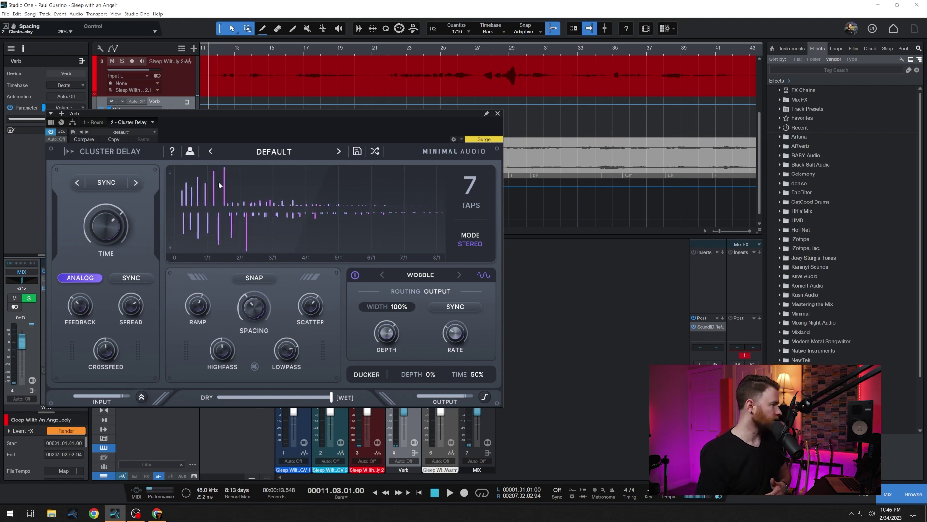
left_click_drag(192, 304, 202, 278)
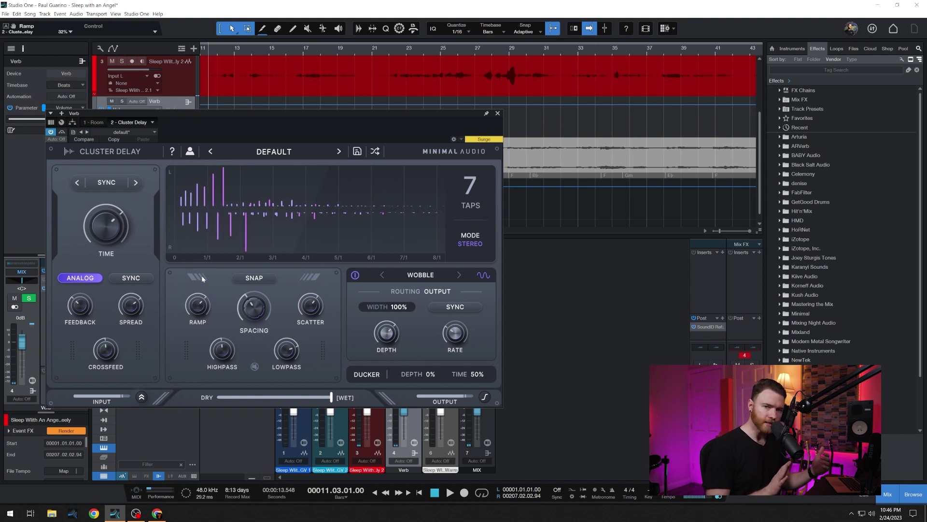